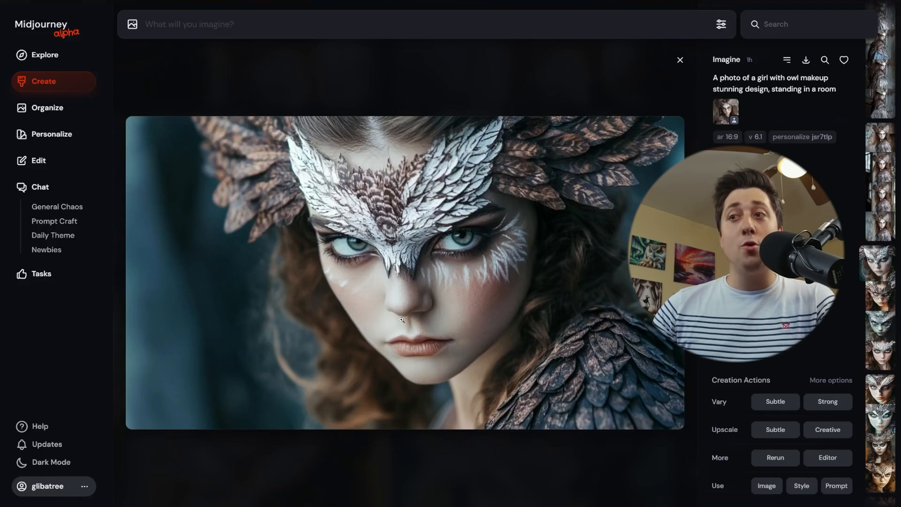
# Step: Compare the generated versions of the girl with owl makeup, from close-up portraits to wider full-body edits
pyautogui.scroll(-1, 499, 274)
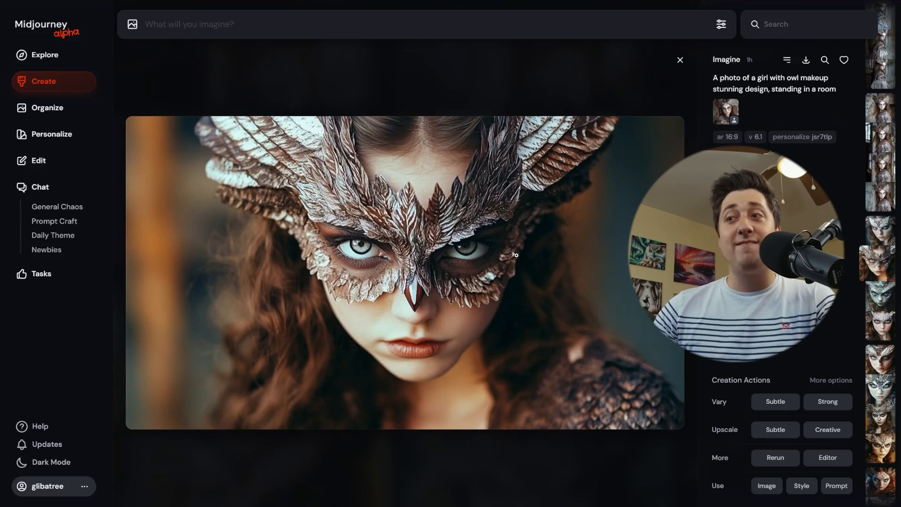
pyautogui.scroll(-1, 407, 243)
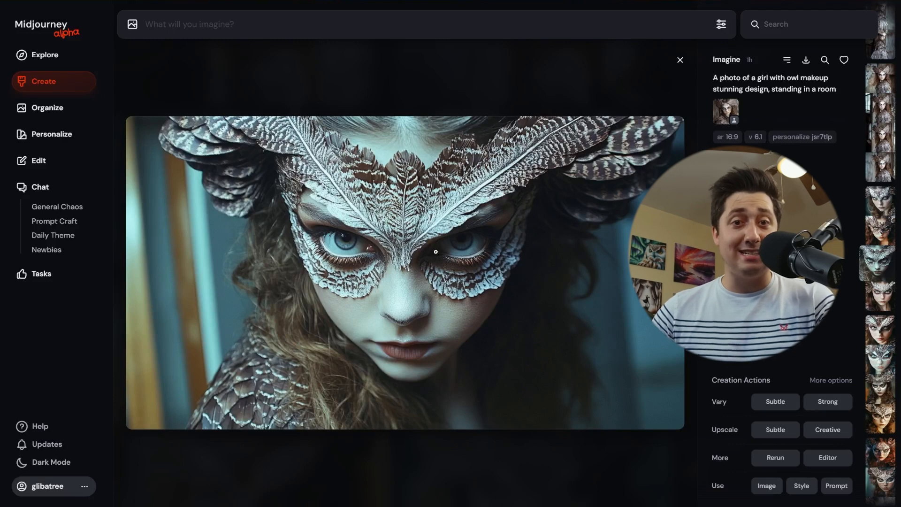
pyautogui.scroll(-1, 434, 252)
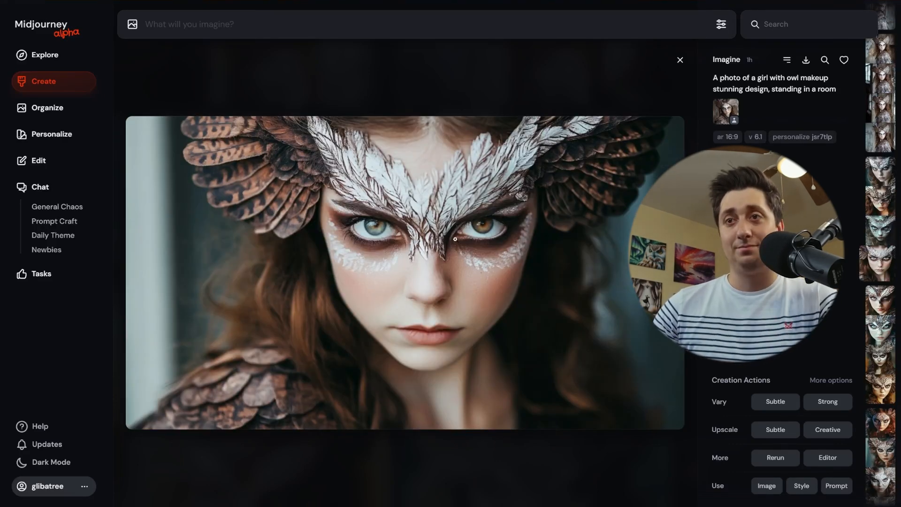
pyautogui.scroll(-2, 455, 239)
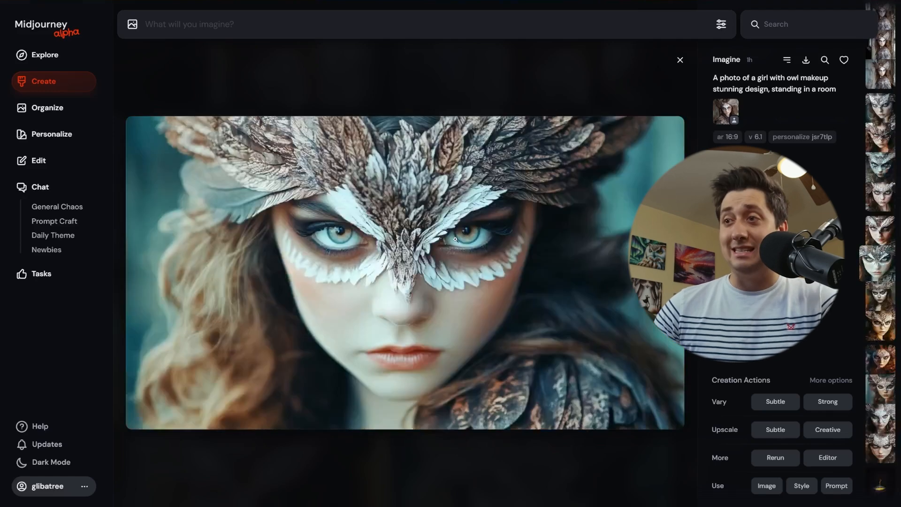
pyautogui.scroll(-1, 455, 238)
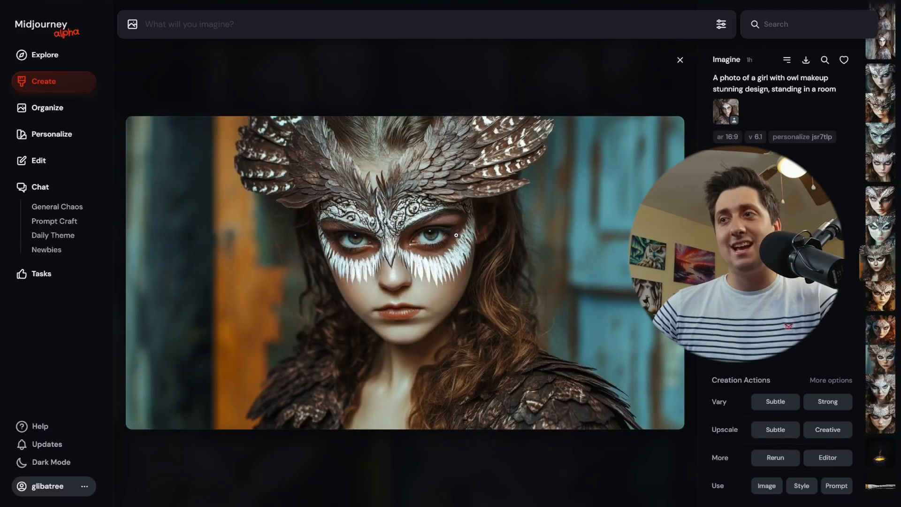
pyautogui.scroll(-1, 457, 235)
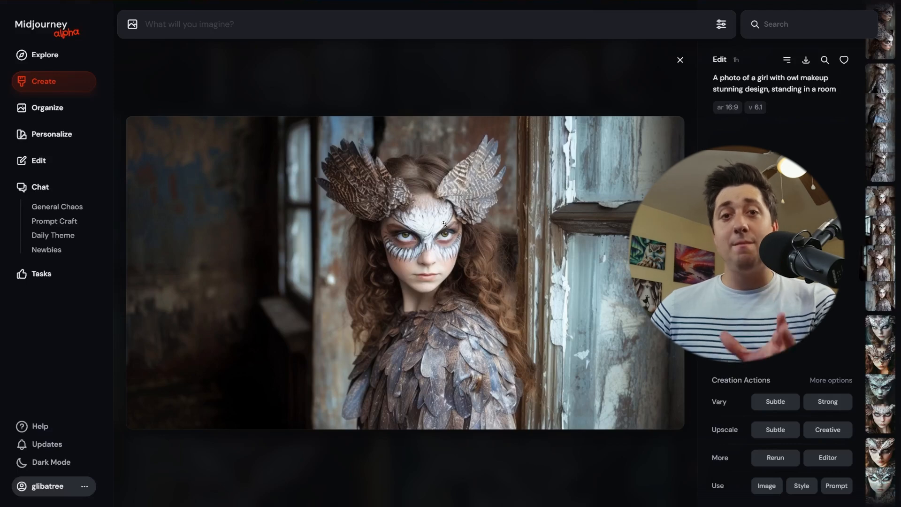
pyautogui.scroll(10, 448, 219)
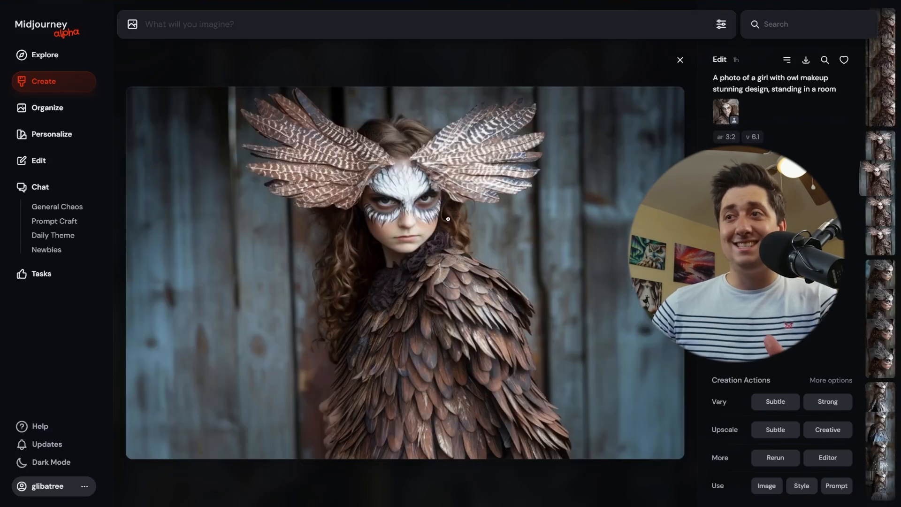
pyautogui.scroll(-5, 449, 219)
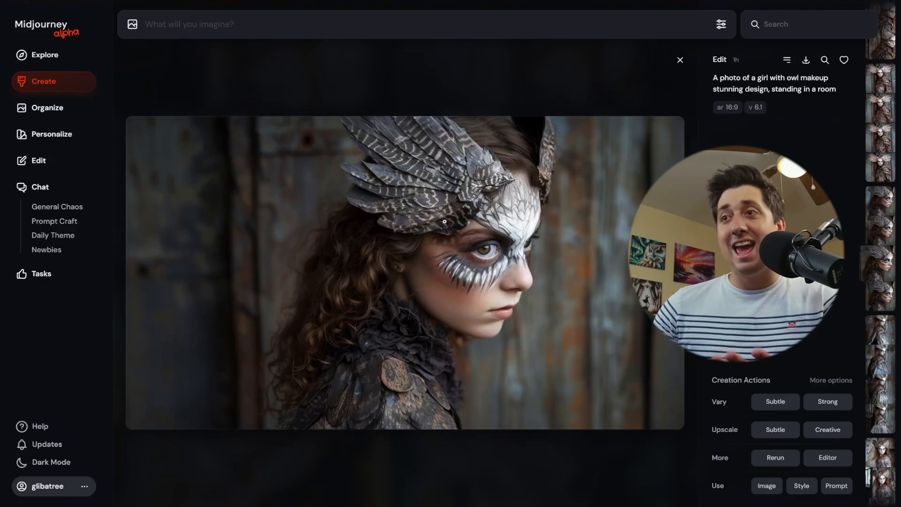
pyautogui.scroll(3, 446, 223)
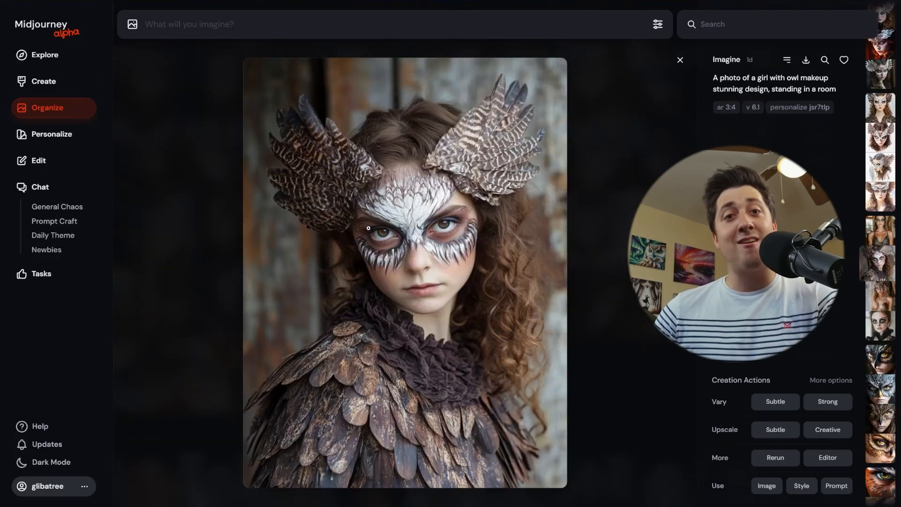
# Step: Browse the created angel images, comparing the halos, wings and faces across the variations
pyautogui.click(70, 82)
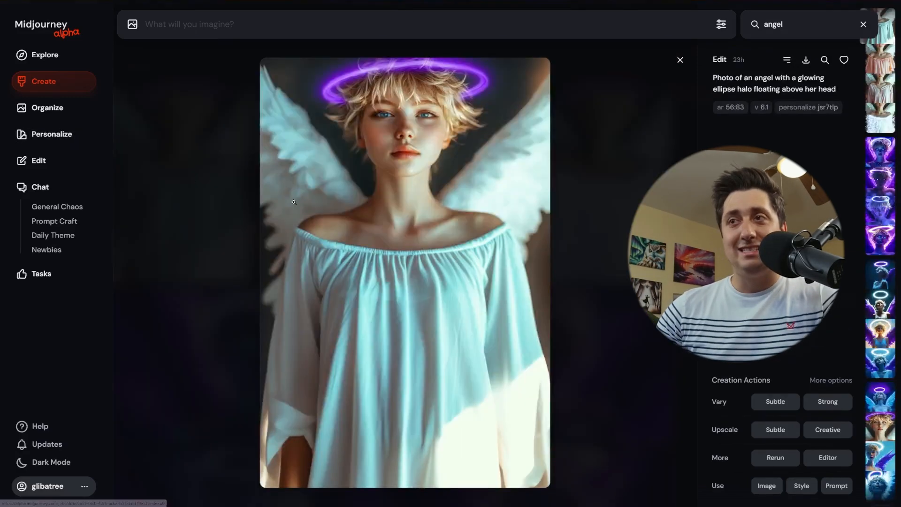
pyautogui.scroll(-9, 328, 203)
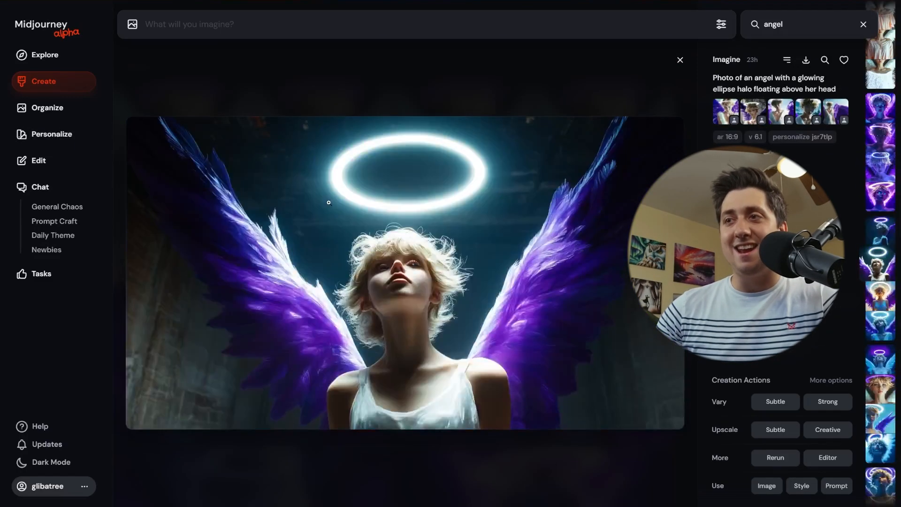
pyautogui.scroll(-4, 328, 203)
pyautogui.scroll(-1, 329, 203)
pyautogui.scroll(-3, 329, 203)
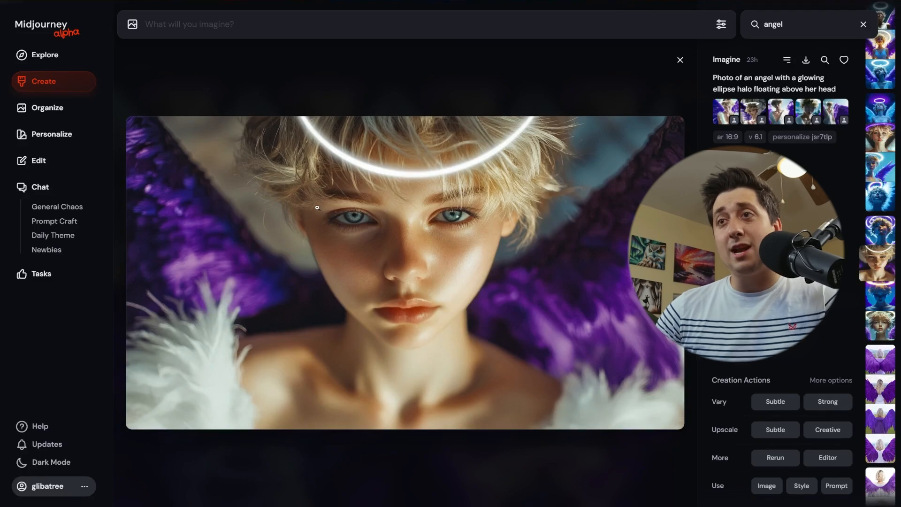
pyautogui.scroll(-2, 331, 217)
pyautogui.scroll(-2, 340, 217)
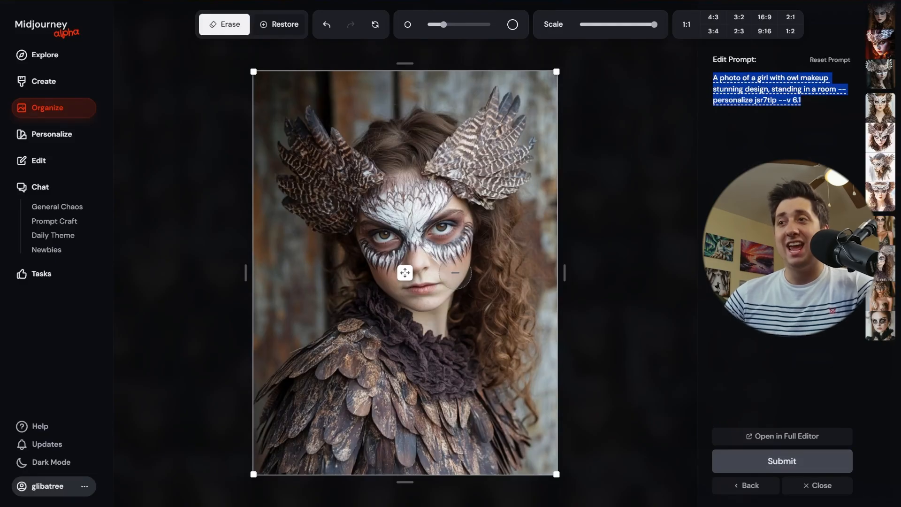
# Step: Replace the edit prompt with "A three-panel grid with photos of a girl with owl makeup stunning design, same girl taken frop three angles, front, side, and three-quarter"
pyautogui.write('A three-panel grid with photos of a girl with owl makeup stunning design, same girl taken frop three angles, front, side, and three-quarter')
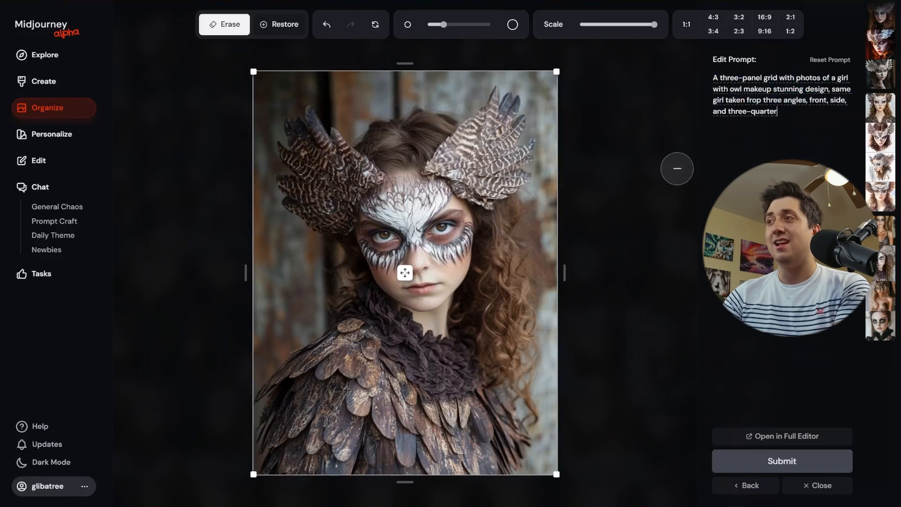
pyautogui.moveTo(713, 78); pyautogui.dragTo(778, 111)
# Step: Widen the canvas to leave a large blank area beside the portrait and attach the copied owl-girl image as a character reference
pyautogui.moveTo(564, 273); pyautogui.dragTo(675, 244)
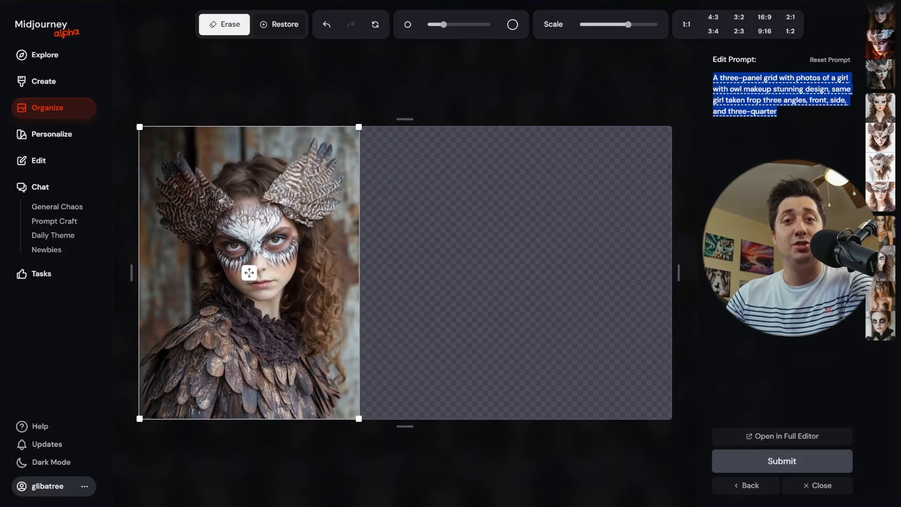
pyautogui.click(774, 130)
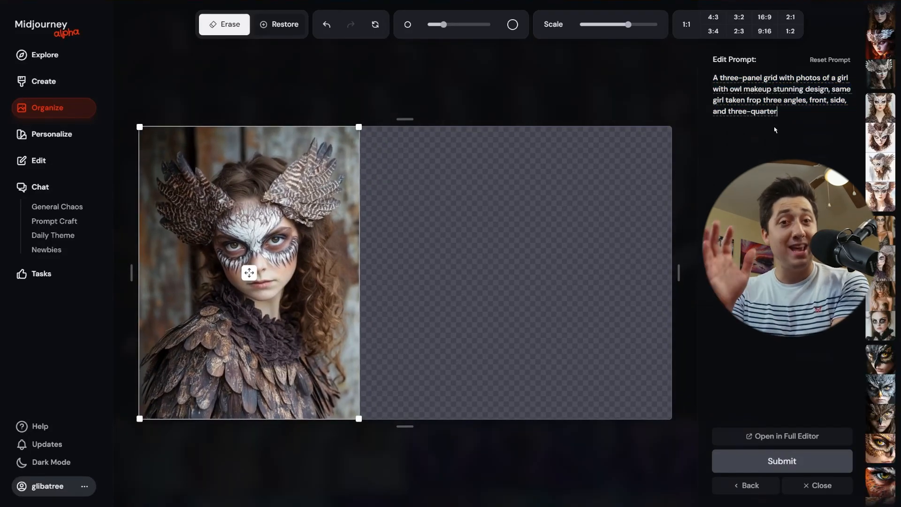
pyautogui.hotkey('ctrl', 'v')
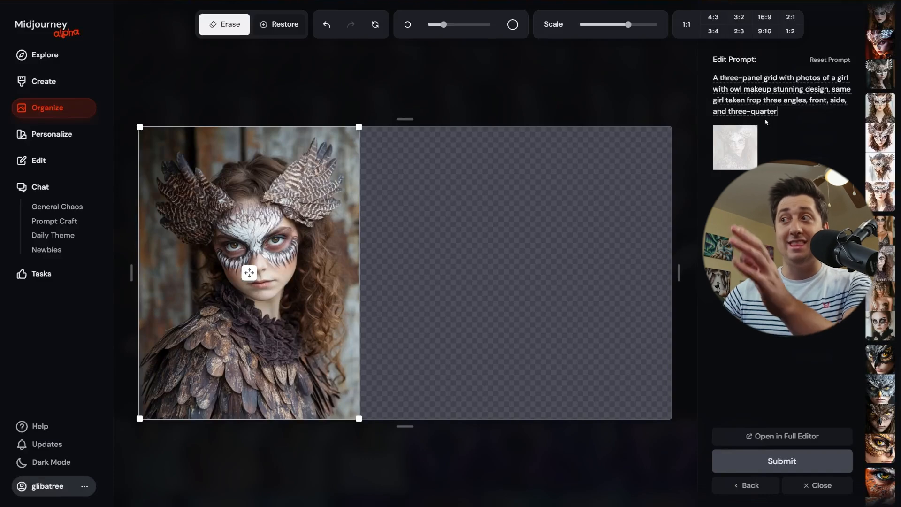
pyautogui.click(721, 152)
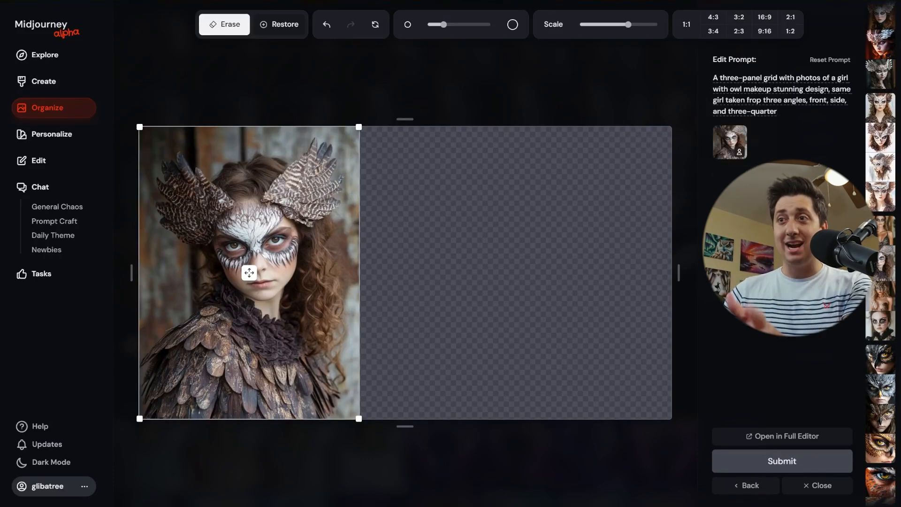
# Step: Submit the edit and open the generated result that pairs the front portrait with a three-quarter close-up
pyautogui.click(772, 460)
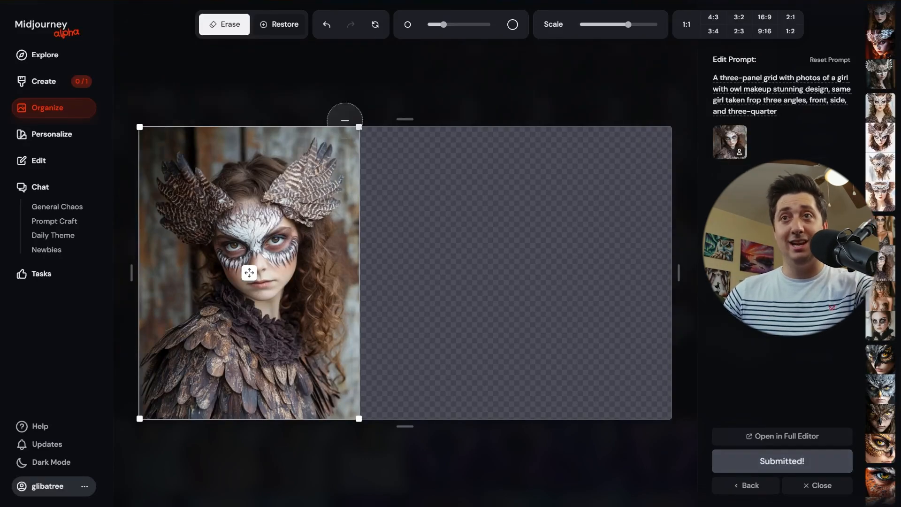
pyautogui.click(47, 81)
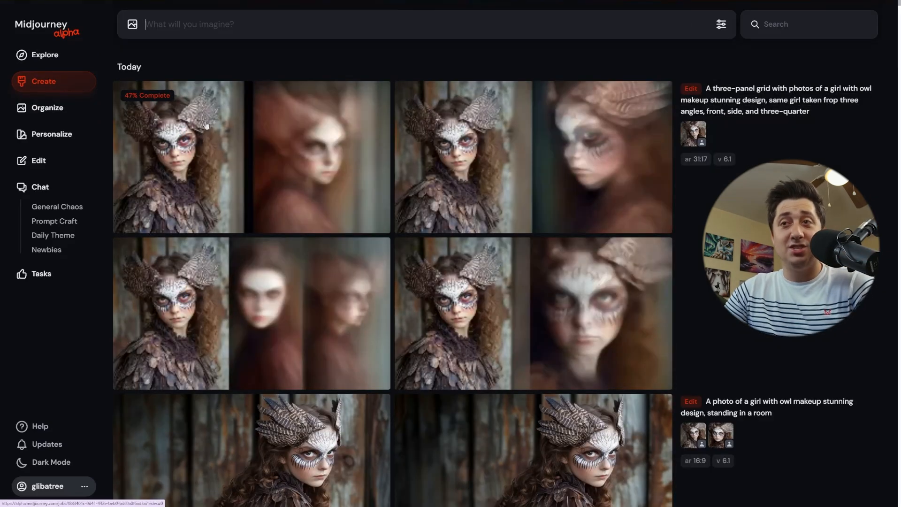
pyautogui.click(284, 153)
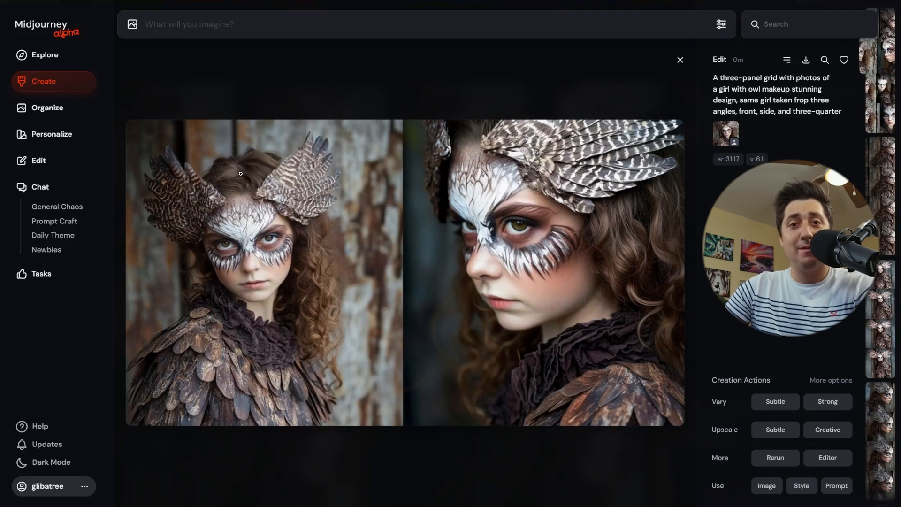
# Step: Bring the two-panel image into the editor and erase the front-view portrait, keeping the three-quarter close-up
pyautogui.click(827, 458)
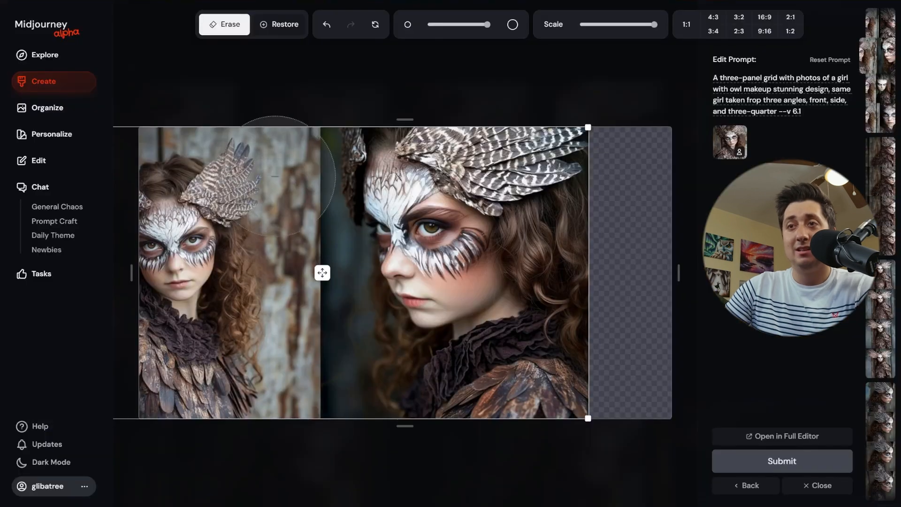
pyautogui.moveTo(272, 136)
pyautogui.mouseDown()
pyautogui.moveTo(302, 318)
pyautogui.moveTo(301, 399)
pyautogui.mouseUp()
pyautogui.moveTo(236, 399)
pyautogui.mouseDown()
pyautogui.moveTo(167, 370)
pyautogui.moveTo(187, 254)
pyautogui.moveTo(184, 152)
pyautogui.moveTo(169, 220)
pyautogui.moveTo(233, 368)
pyautogui.mouseUp()
# Step: Shorten the edit prompt to "A photo of a girl with owl makeup stunning design" and submit the edit
pyautogui.hotkey('ctrl', 'a')
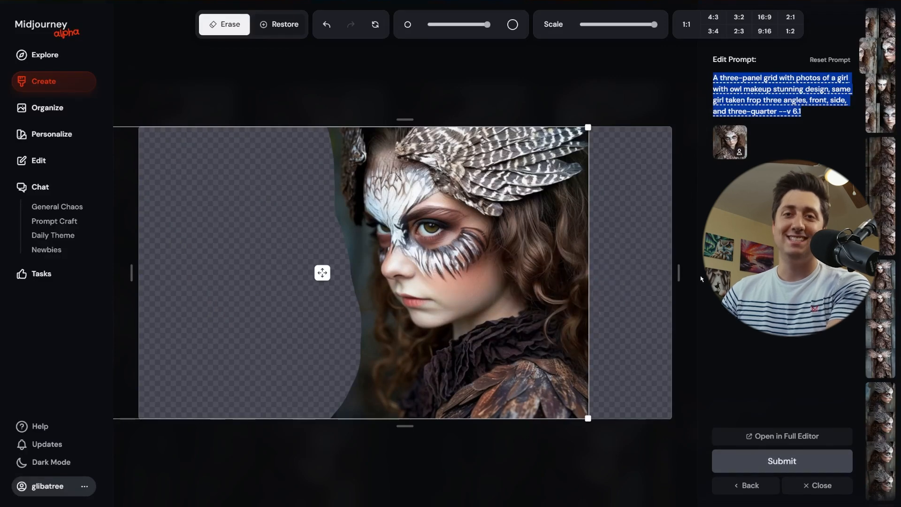
pyautogui.moveTo(720, 78); pyautogui.dragTo(820, 78)
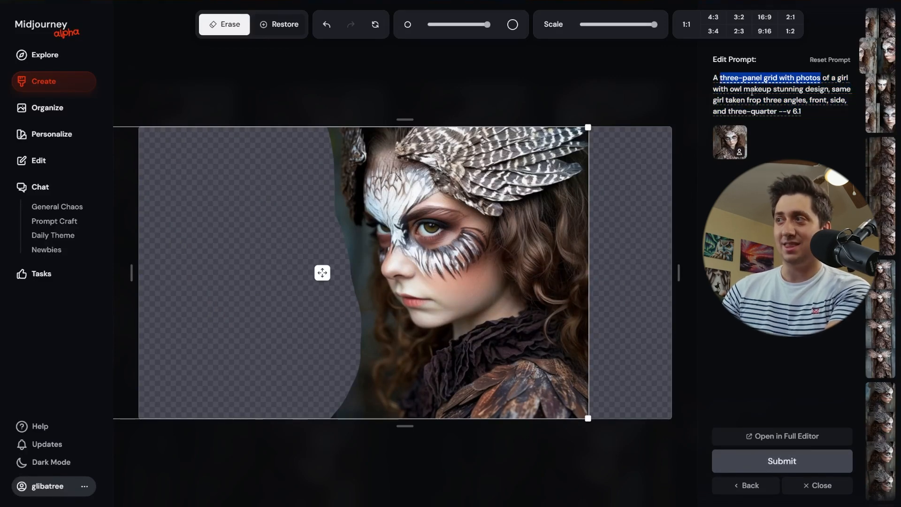
pyautogui.write('photo of a girl with owl makeup')
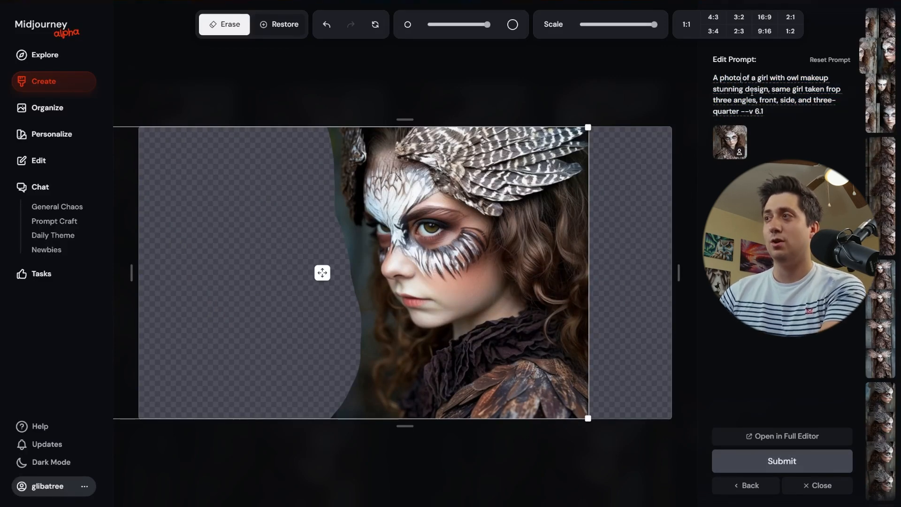
pyautogui.moveTo(770, 89); pyautogui.dragTo(739, 111)
pyautogui.press('BackSpace')
pyautogui.press('Return')
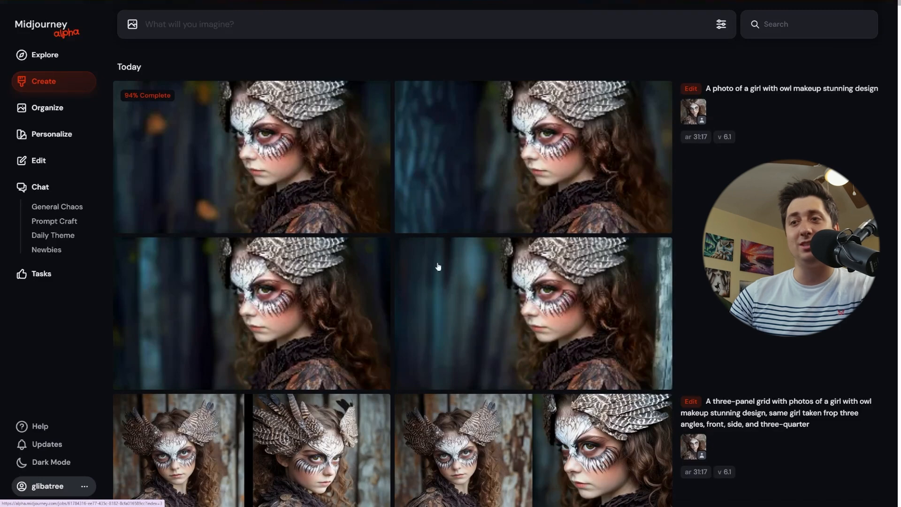
# Step: Browse the created images and open the key necklace photo with the clouds backdrop for editing
pyautogui.scroll(-15, 433, 305)
pyautogui.scroll(-1, 433, 305)
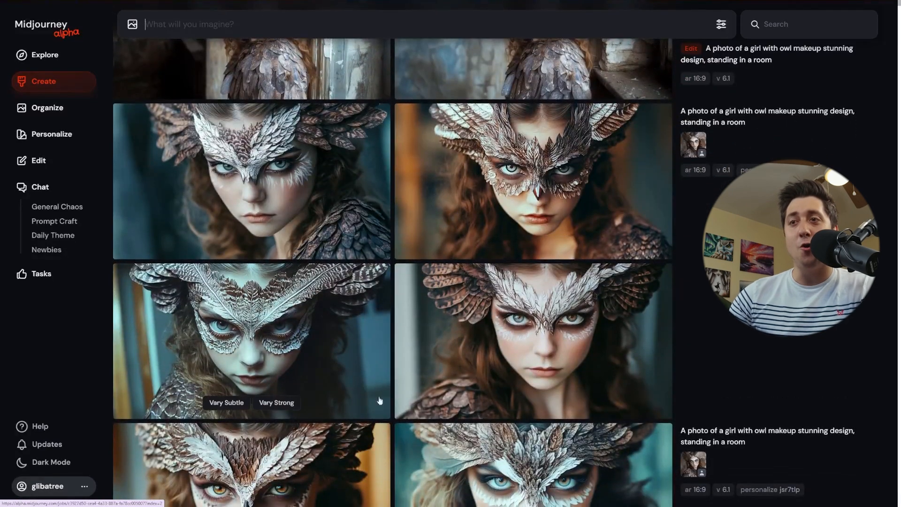
pyautogui.scroll(-3, 472, 329)
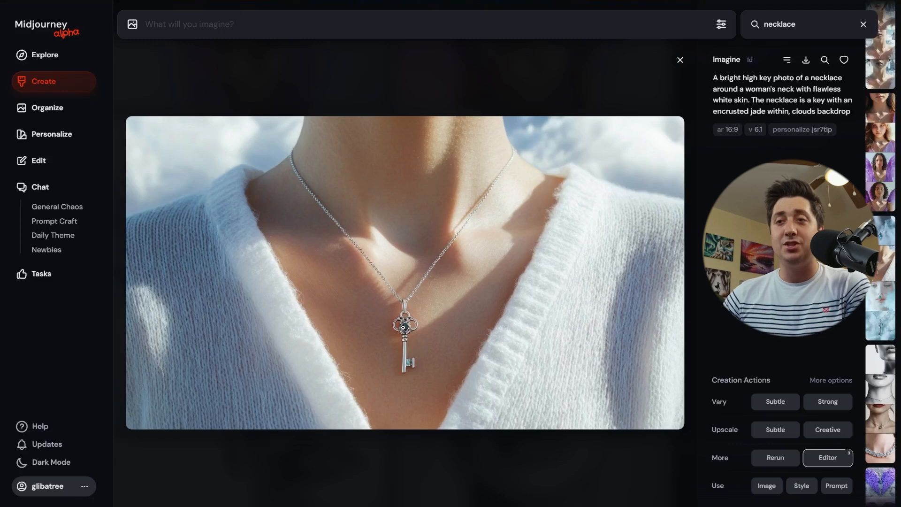
pyautogui.click(820, 459)
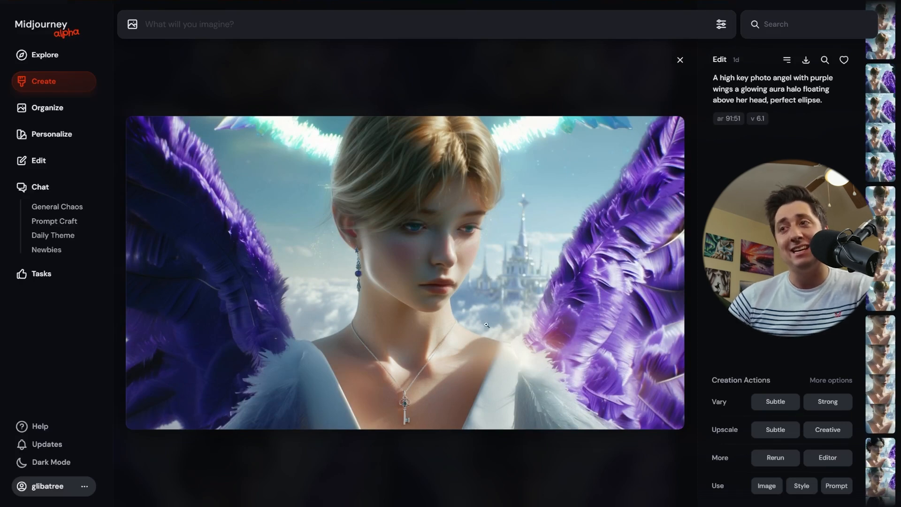
# Step: Examine the successive edits of the angel with purple wings, comparing the halo, hair, eyes and widened scene
pyautogui.scroll(1, 487, 325)
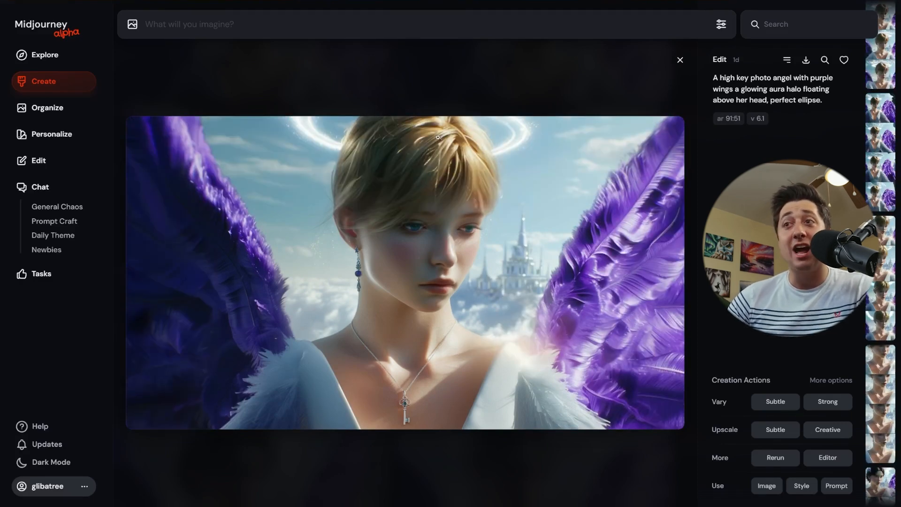
pyautogui.scroll(1, 462, 220)
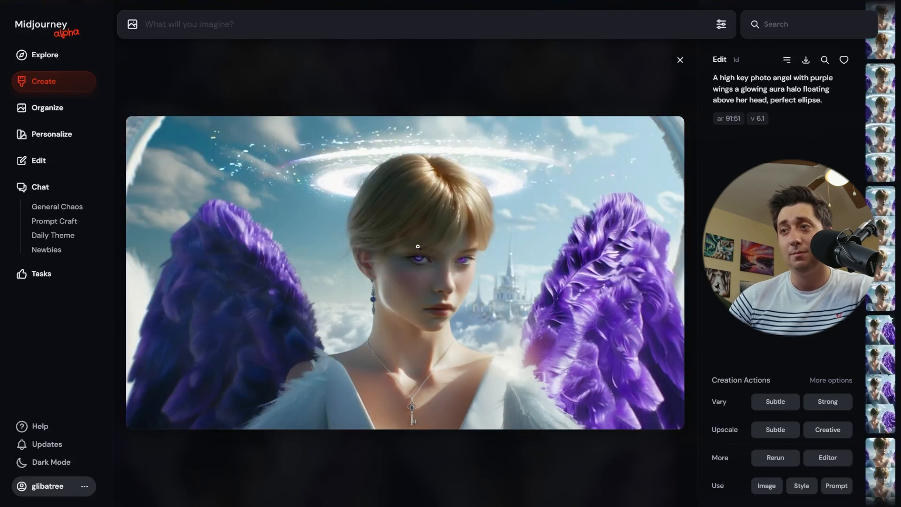
pyautogui.scroll(-1, 419, 247)
pyautogui.scroll(1, 421, 247)
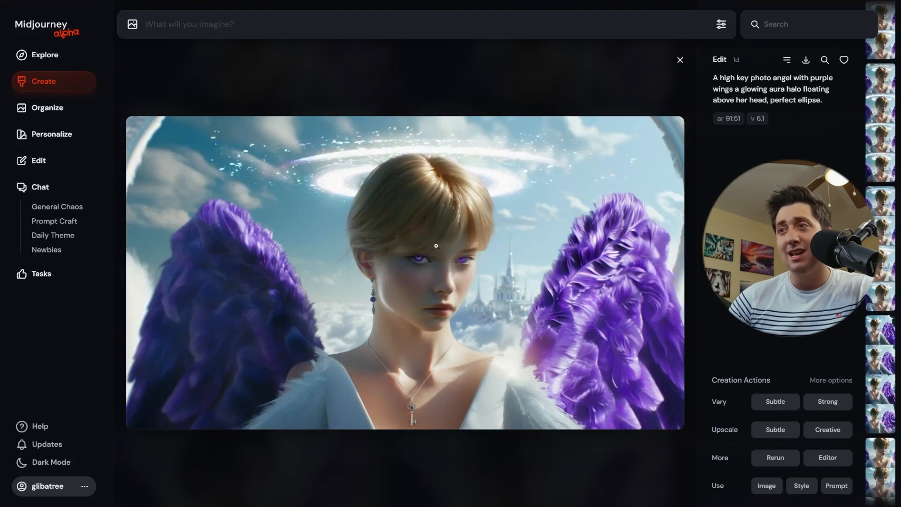
pyautogui.scroll(1, 435, 246)
pyautogui.scroll(1, 434, 235)
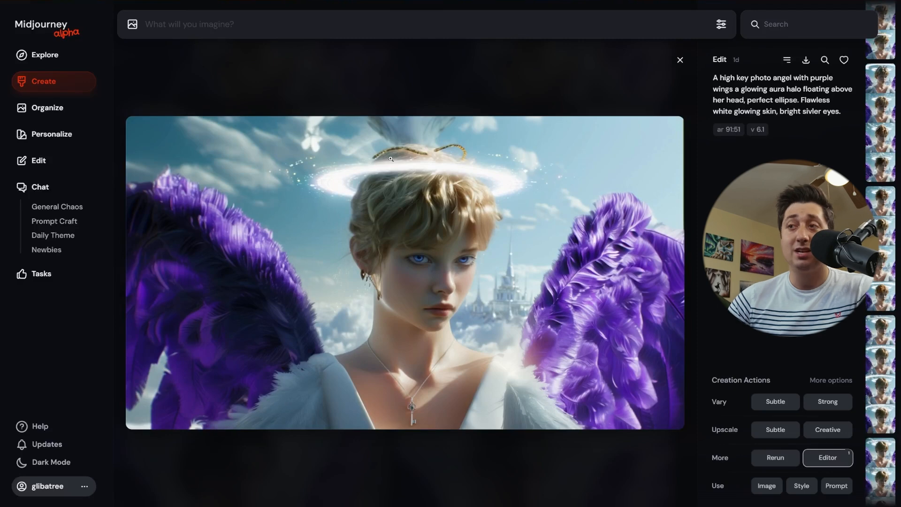
pyautogui.scroll(1, 381, 212)
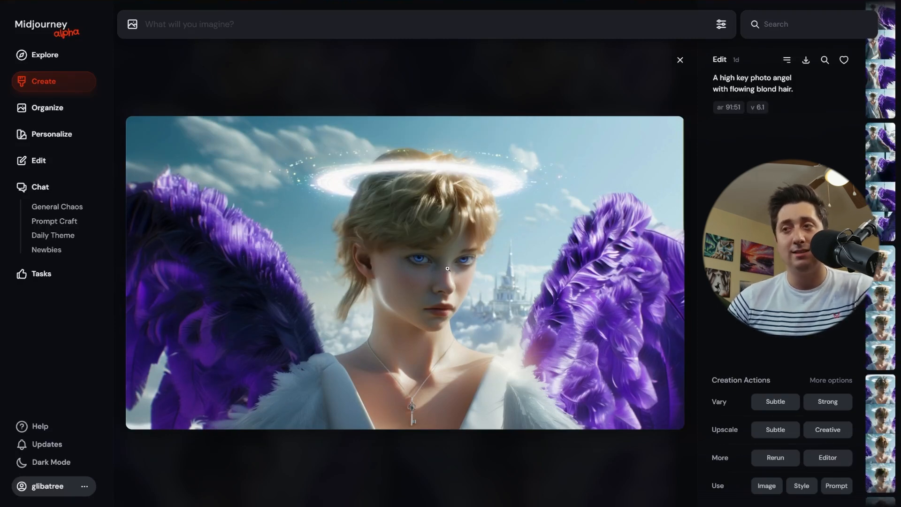
pyautogui.scroll(1, 448, 269)
pyautogui.scroll(1, 442, 273)
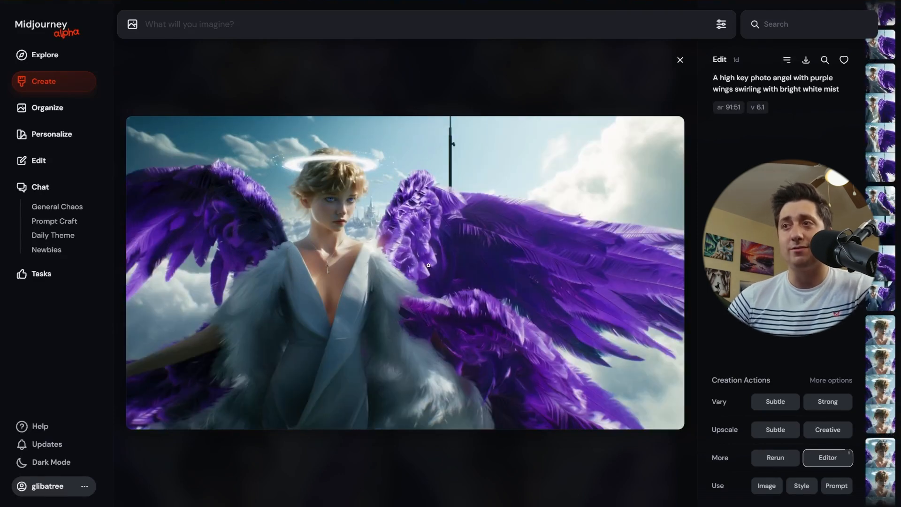
# Step: Open the white-robed angel image for editing and shift it sideways, leaving empty canvas beside its large outstretched wing
pyautogui.scroll(1, 428, 266)
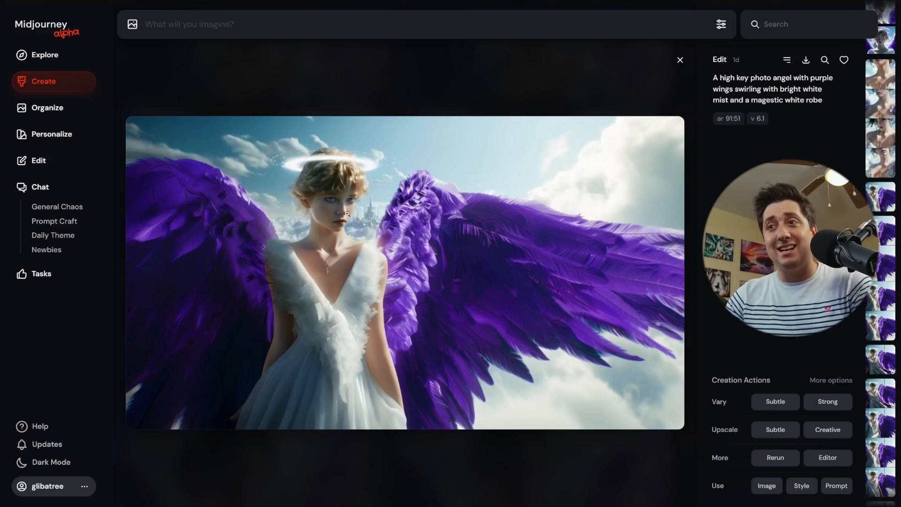
pyautogui.click(832, 461)
pyautogui.moveTo(403, 270); pyautogui.dragTo(304, 269)
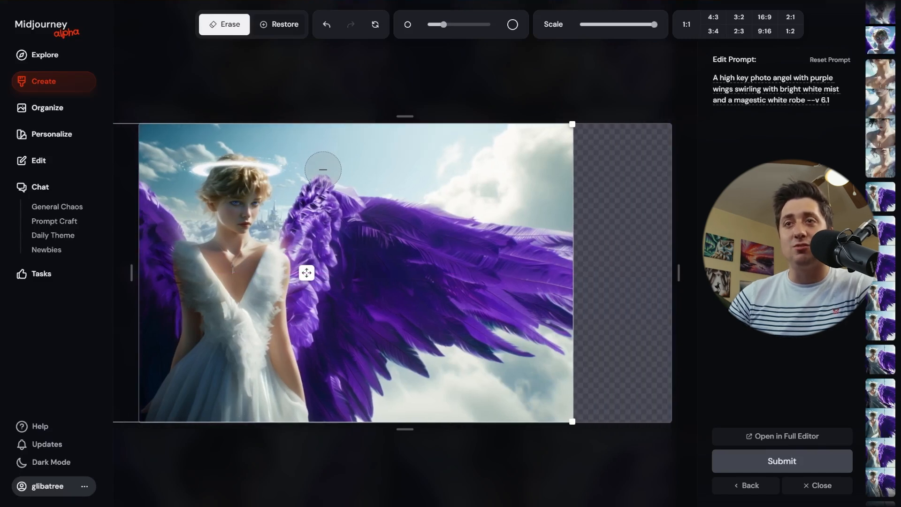
# Step: Reset the mask of the two-panel angel collage in the full editor and erase the blank panel around the key necklace photo
pyautogui.click(47, 162)
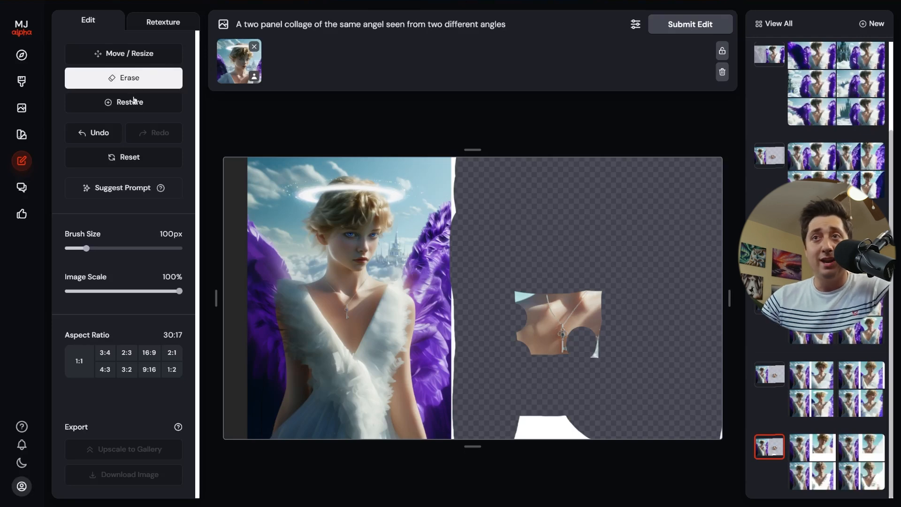
pyautogui.click(122, 157)
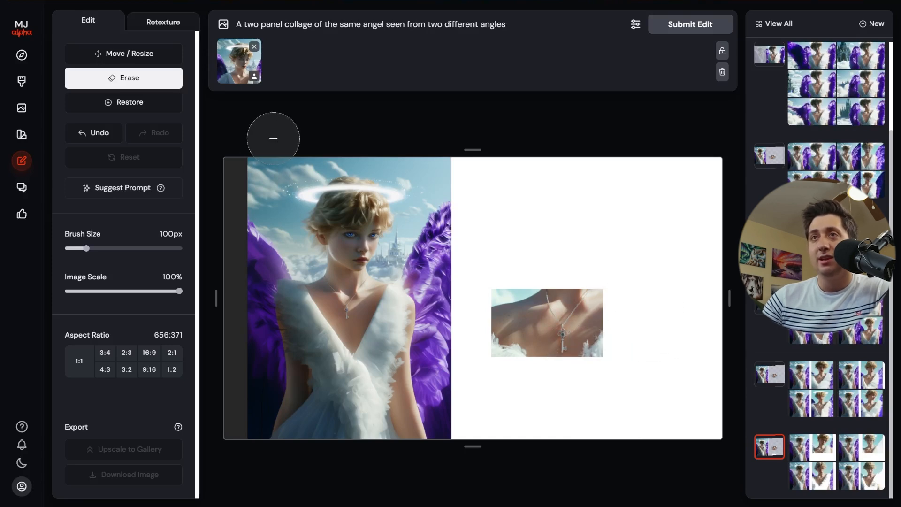
pyautogui.moveTo(556, 294)
pyautogui.mouseDown()
pyautogui.moveTo(594, 375)
pyautogui.moveTo(533, 432)
pyautogui.mouseUp()
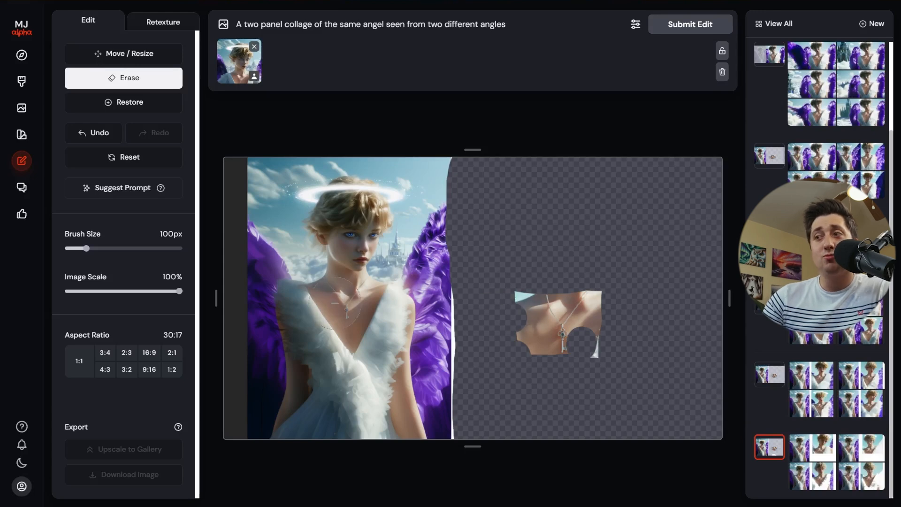
# Step: Compare the two-panel angel collage variations across the successive prompts, checking the halo, eyes, wings and necklace
pyautogui.click(803, 396)
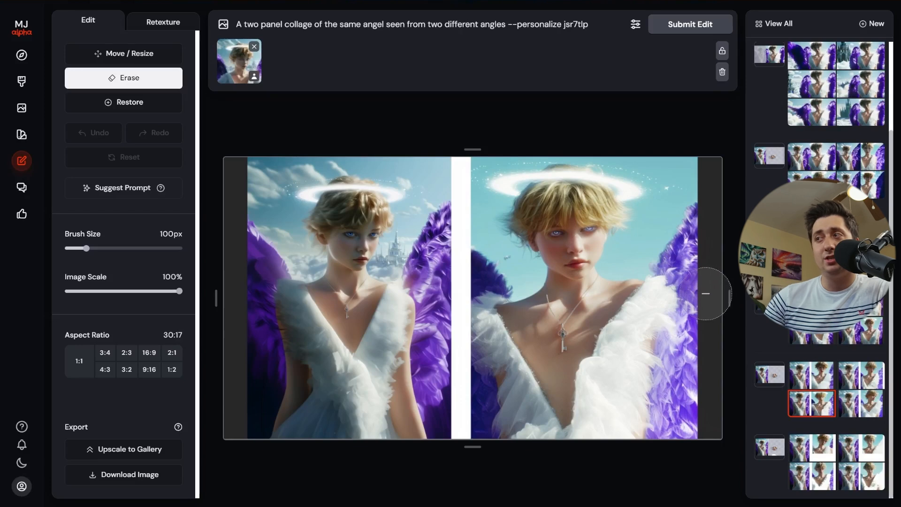
pyautogui.moveTo(249, 62)
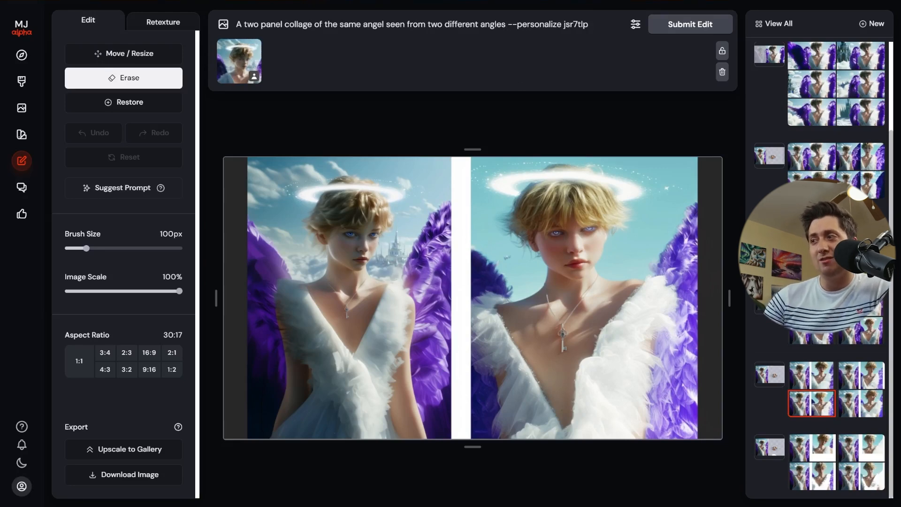
pyautogui.click(812, 334)
pyautogui.click(858, 305)
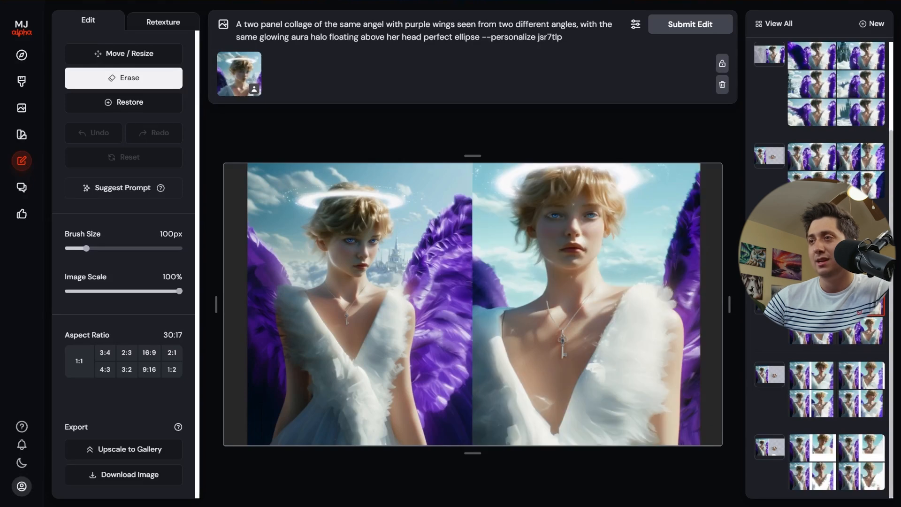
pyautogui.click(860, 259)
pyautogui.click(859, 231)
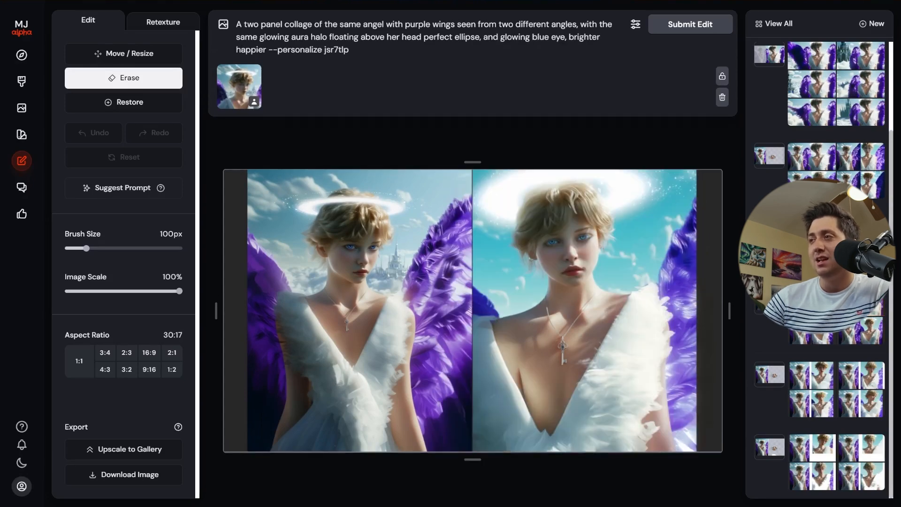
# Step: Review the variations of the purple-winged angel in front of a majestic palace in the clouds
pyautogui.click(858, 183)
pyautogui.click(851, 115)
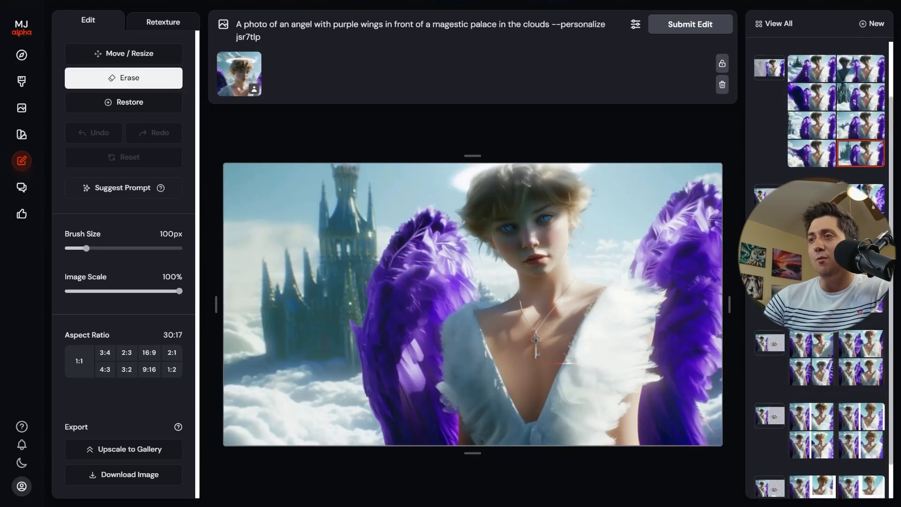
pyautogui.press('Left')
pyautogui.press('Left')
pyautogui.press('Left')
pyautogui.press('Left')
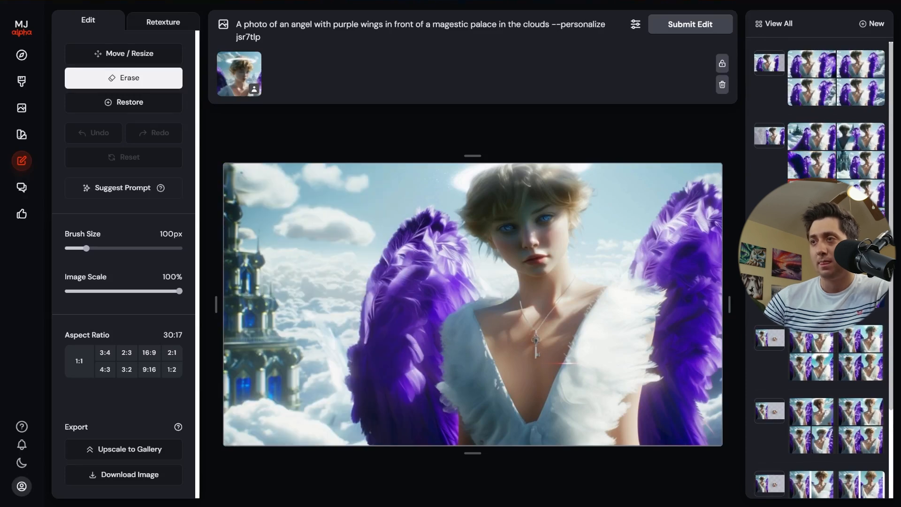
pyautogui.press('Left')
pyautogui.press('Left')
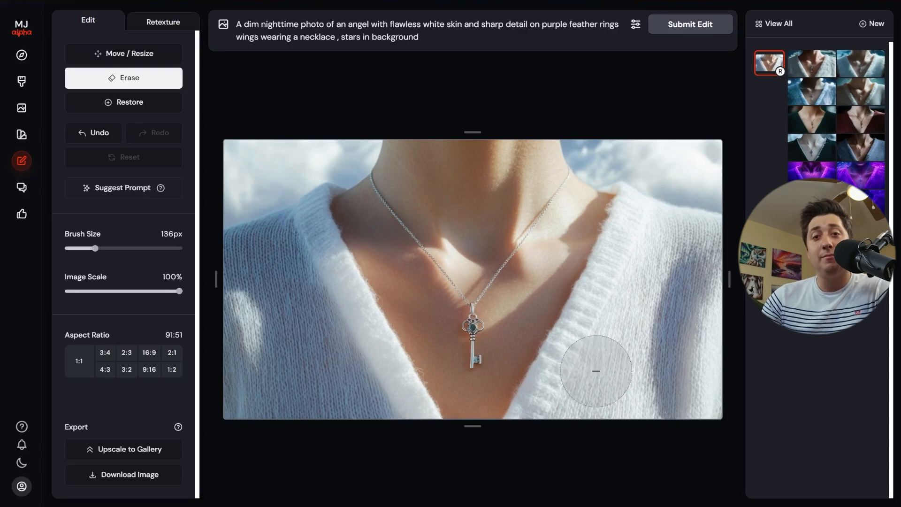
# Step: Examine the nighttime retextures of the key necklace photo and the day and night comparison collages of the angel
pyautogui.click(148, 27)
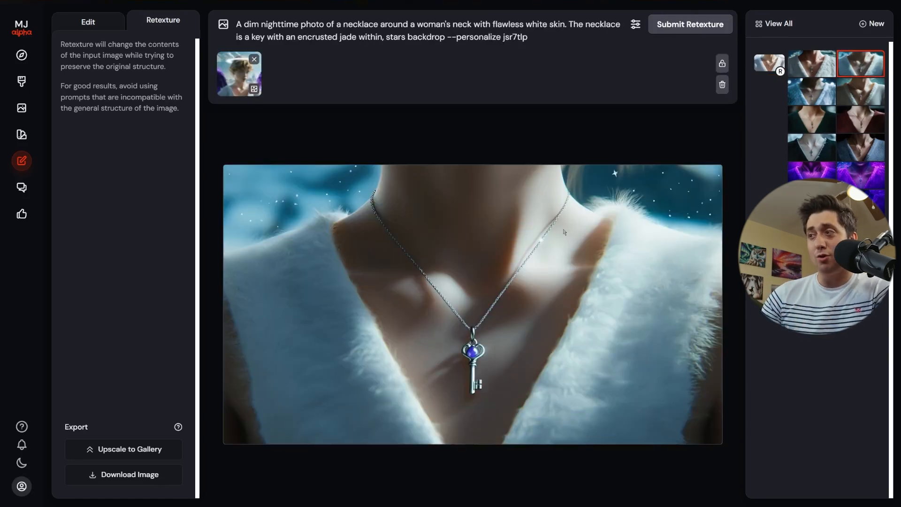
pyautogui.click(825, 168)
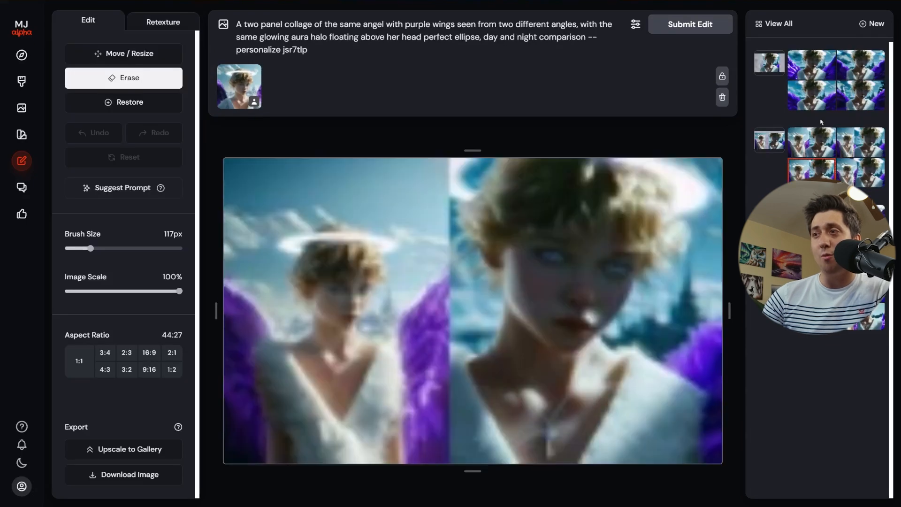
pyautogui.click(817, 97)
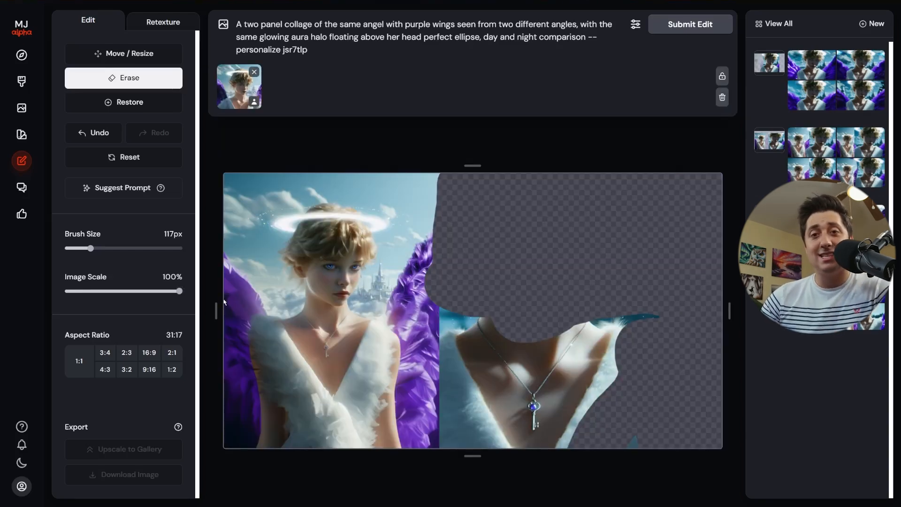
pyautogui.click(812, 65)
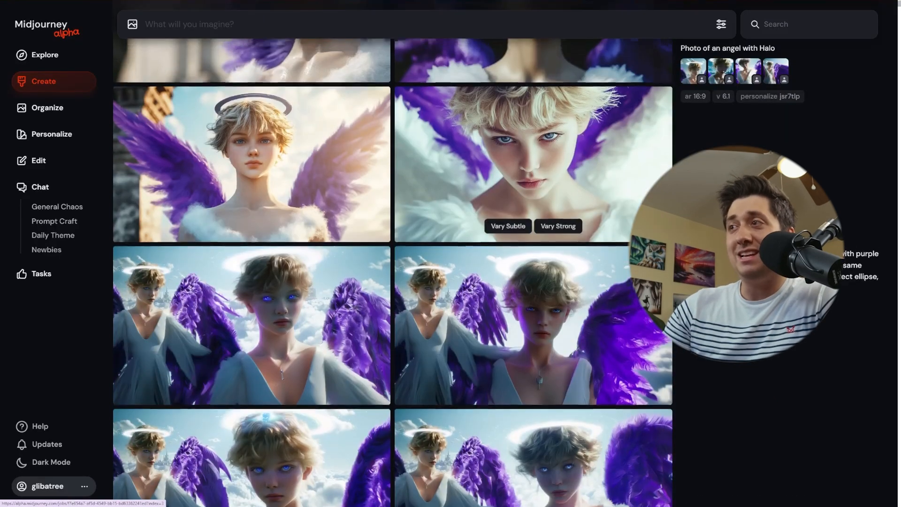
# Step: Open the close-up from the "Photo of an angel with Halo" results, and in its two-panel collage erase the upper hair, eyes and necklace area
pyautogui.scroll(5, 499, 220)
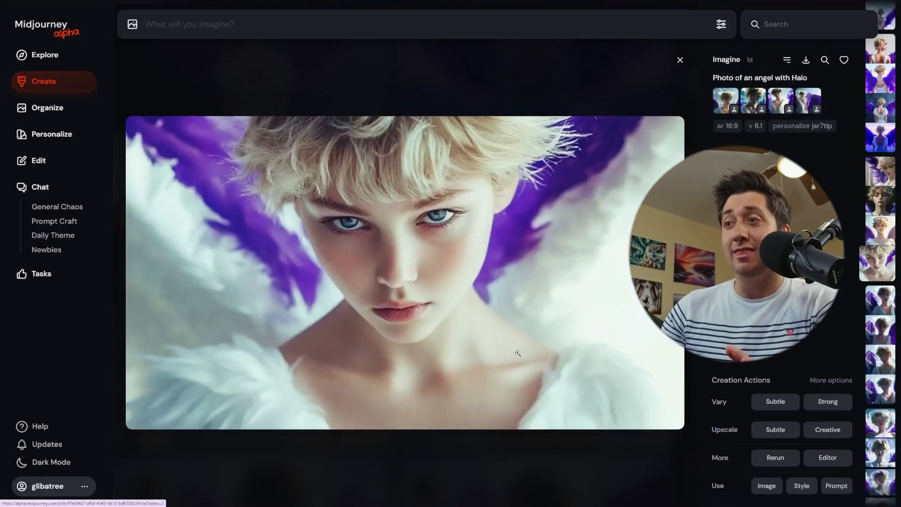
pyautogui.click(514, 356)
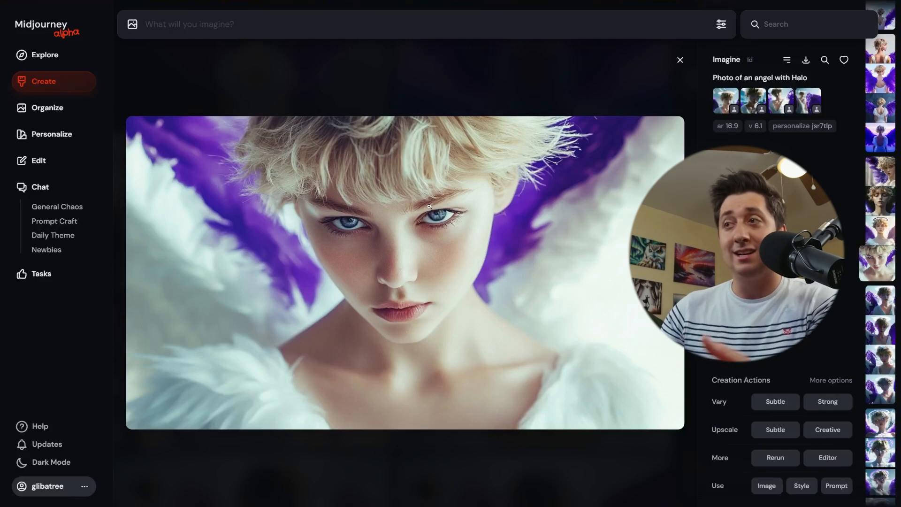
pyautogui.click(47, 155)
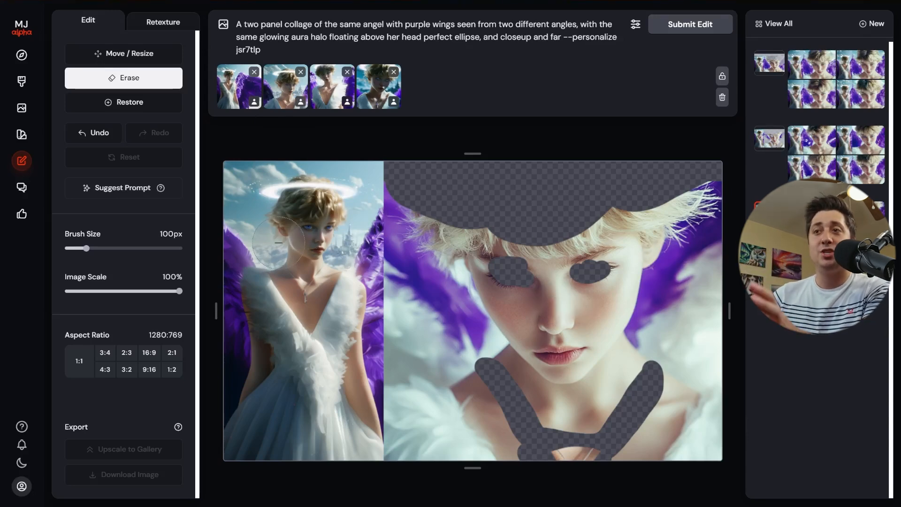
pyautogui.click(536, 198)
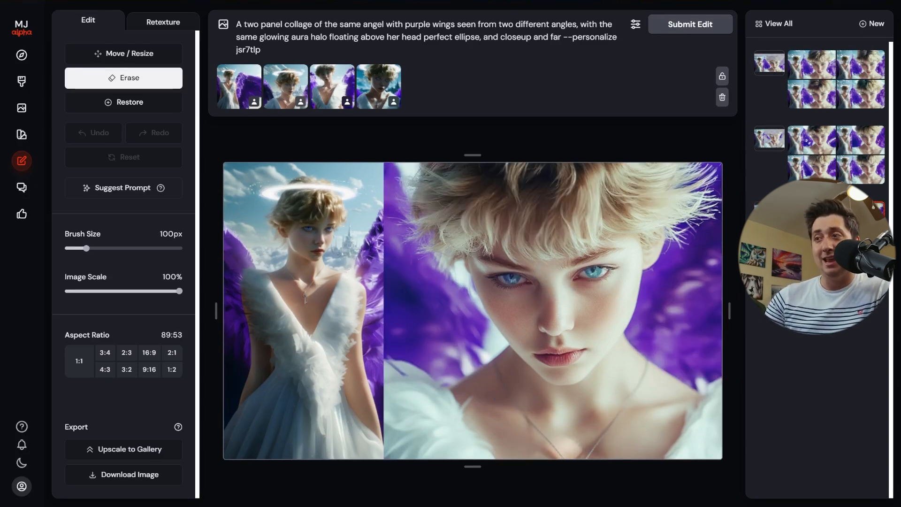
# Step: Compare the "closeup and far" collage variations, checking the close-up's eye color, wings and necklace
pyautogui.click(812, 245)
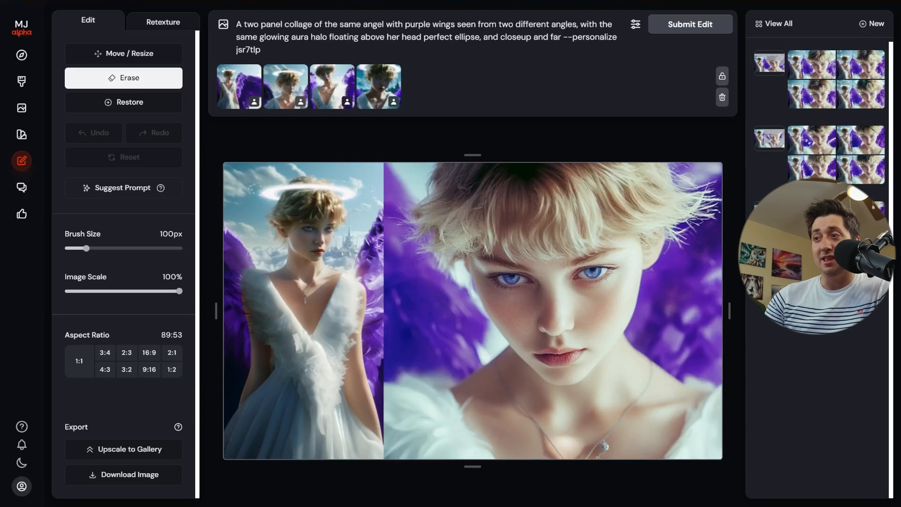
pyautogui.click(860, 245)
pyautogui.click(812, 215)
pyautogui.click(860, 216)
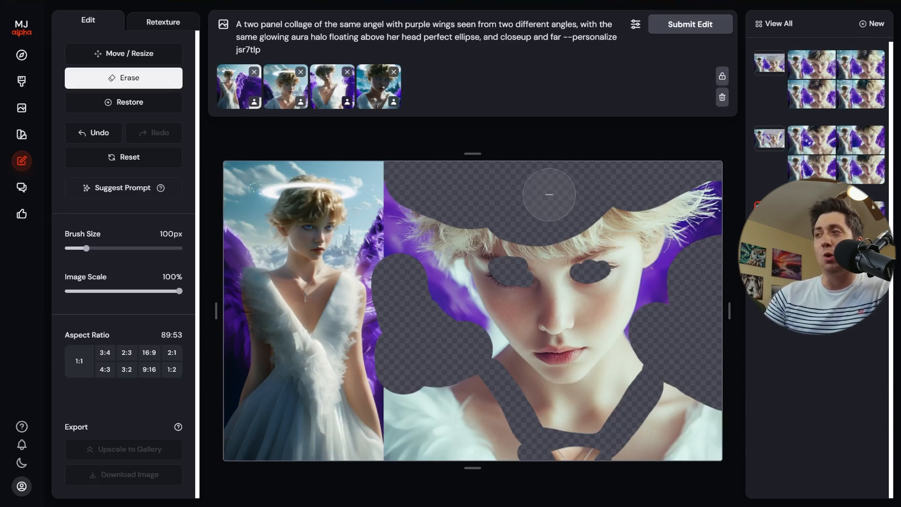
# Step: Compare the collage variations whose prompt says "focus on the same glowing aura halo", checking the hair, eyes and background
pyautogui.click(812, 139)
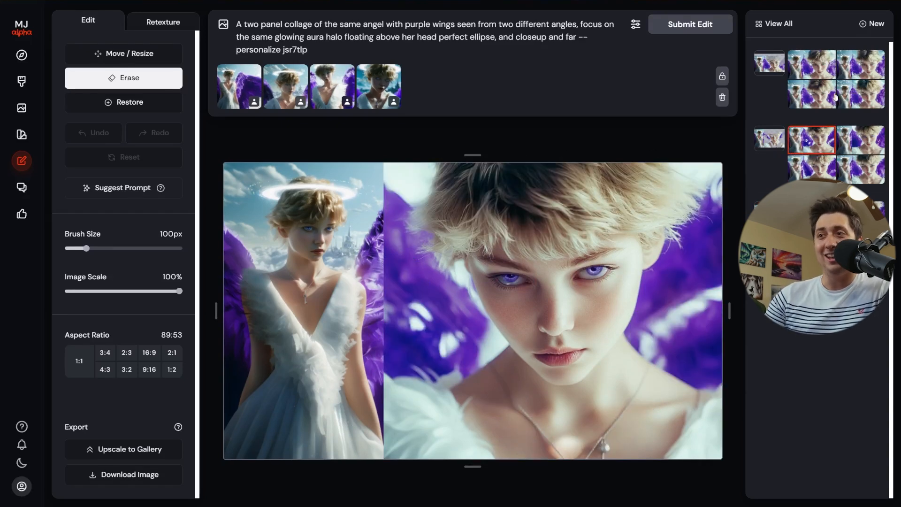
pyautogui.click(820, 90)
pyautogui.click(826, 69)
pyautogui.click(866, 77)
pyautogui.click(865, 101)
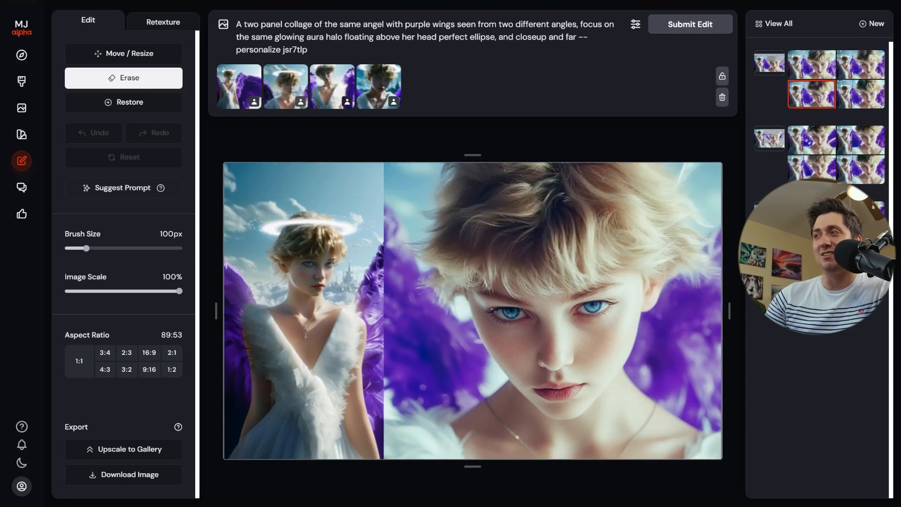
pyautogui.click(820, 77)
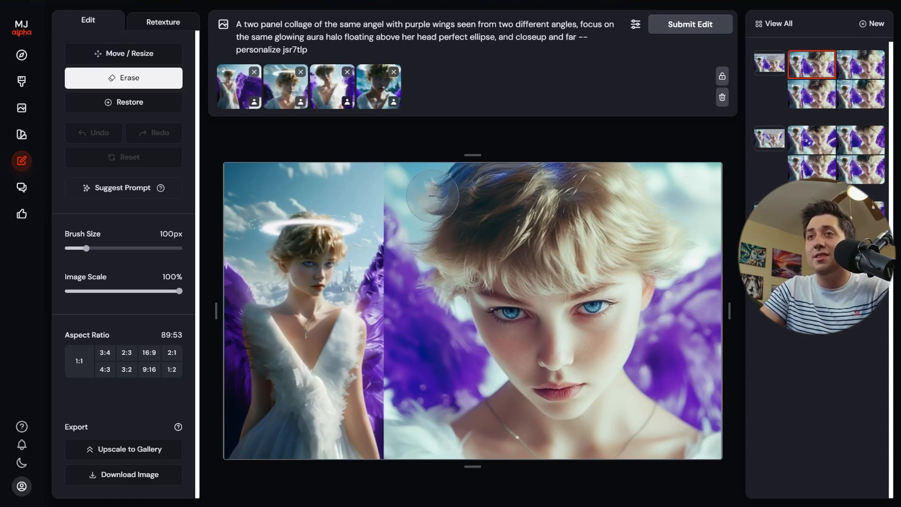
# Step: Compare the collage variations generated from the mask with the area above the close-up's hair erased, checking the halo
pyautogui.click(30, 109)
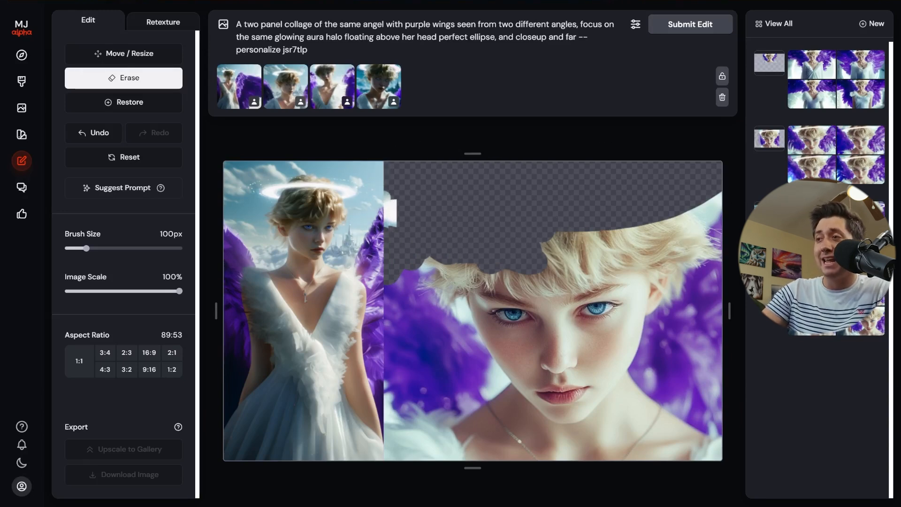
pyautogui.click(812, 292)
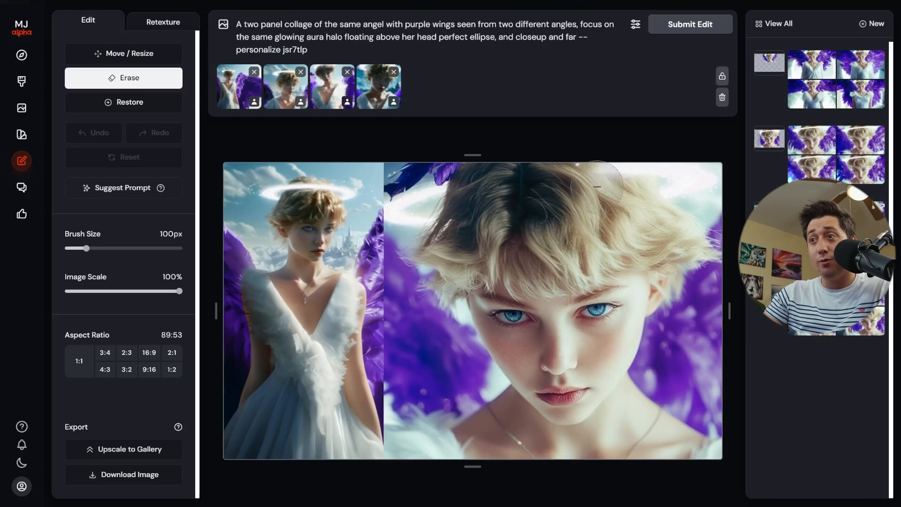
pyautogui.click(868, 295)
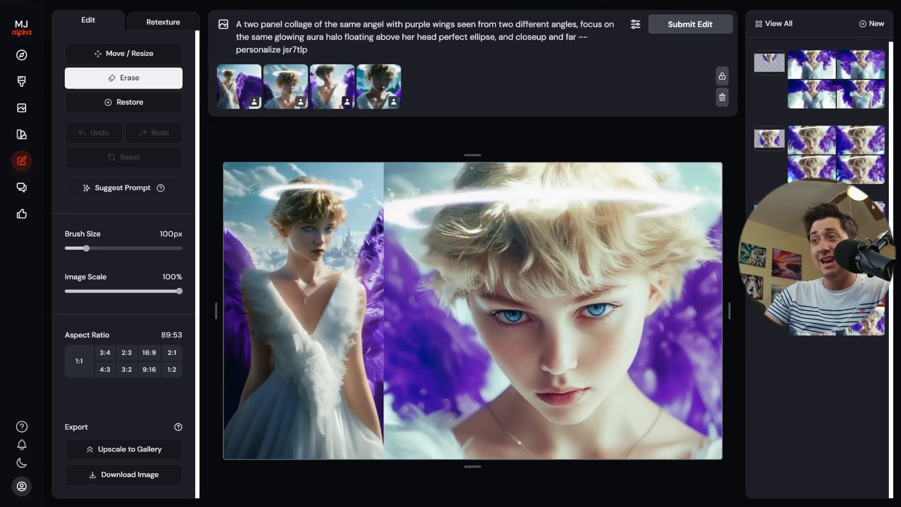
pyautogui.click(812, 321)
pyautogui.click(864, 295)
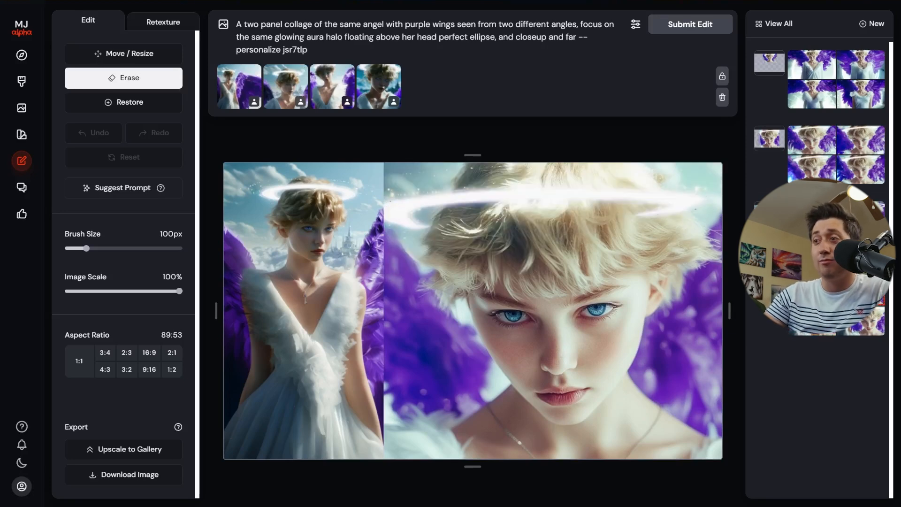
pyautogui.click(812, 294)
pyautogui.click(812, 321)
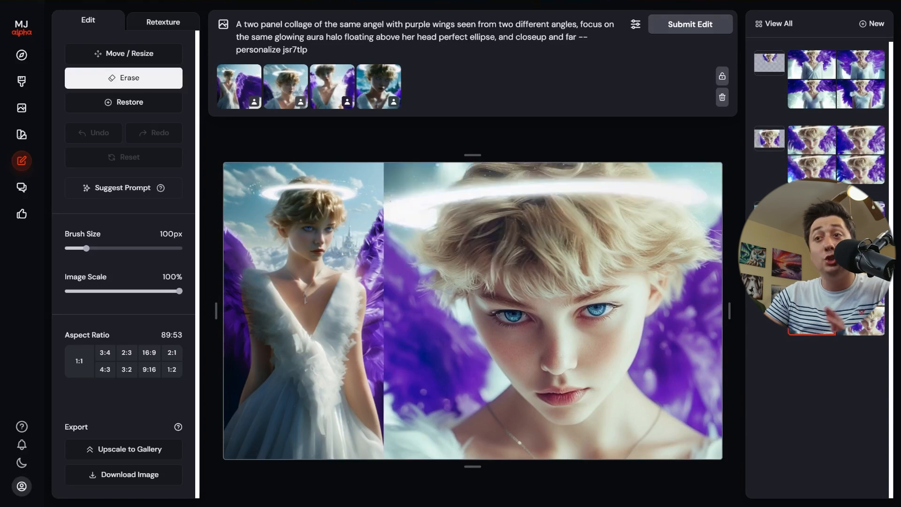
# Step: Open the widened close-up beauty portrait edit of the angel and view its first variation
pyautogui.click(769, 139)
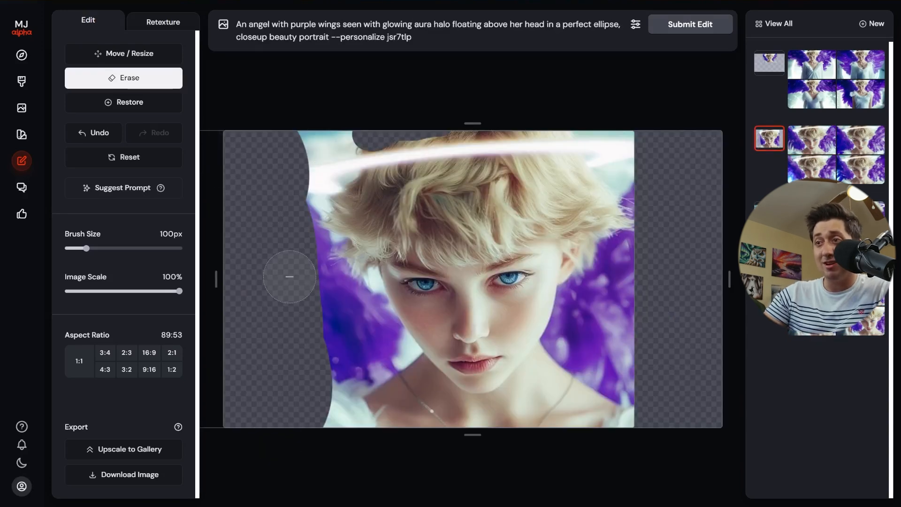
pyautogui.click(810, 137)
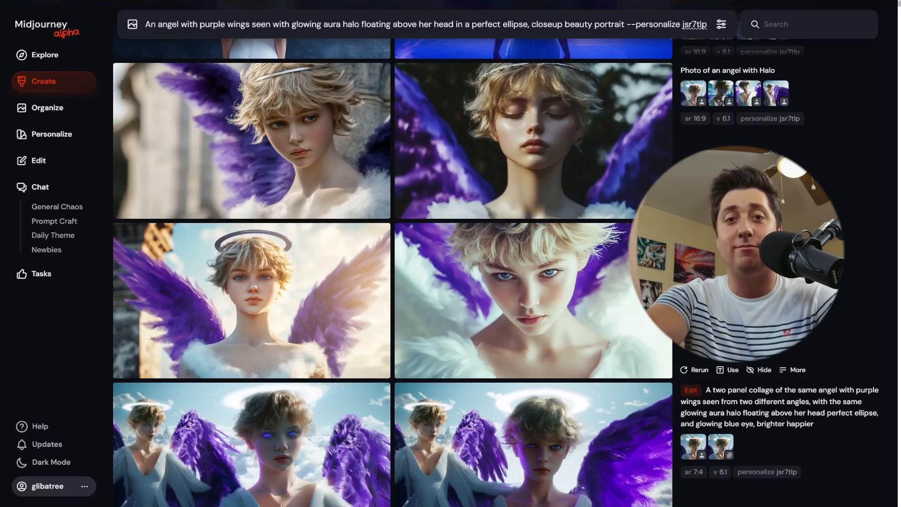
# Step: Return to the editor and browse the portrait variations of the evilly smiling man, comparing the likeness across styles
pyautogui.click(42, 160)
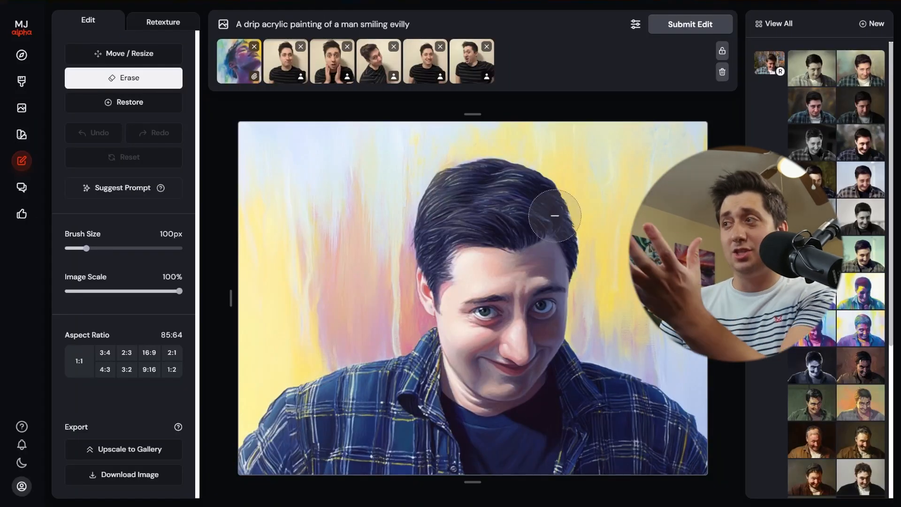
pyautogui.click(814, 77)
pyautogui.click(858, 73)
pyautogui.click(857, 106)
pyautogui.click(830, 104)
pyautogui.click(851, 151)
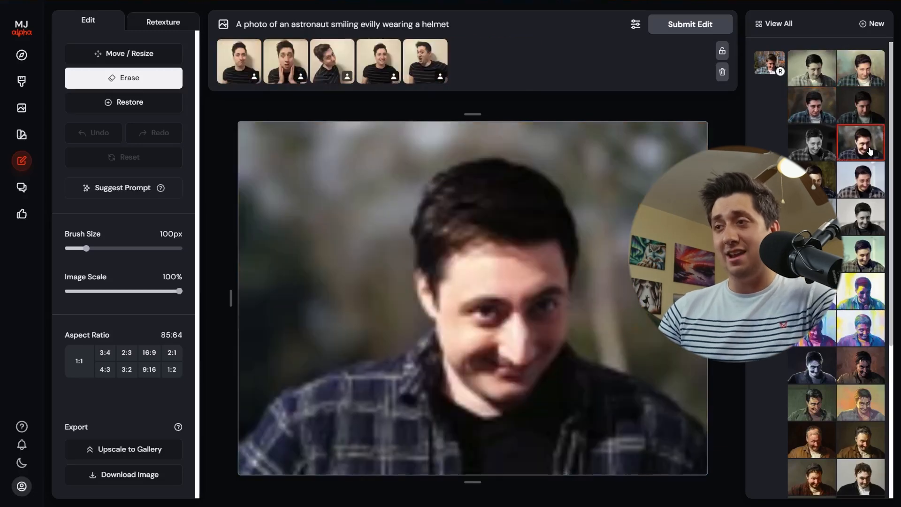
pyautogui.click(862, 178)
pyautogui.click(827, 187)
pyautogui.click(821, 210)
pyautogui.click(857, 204)
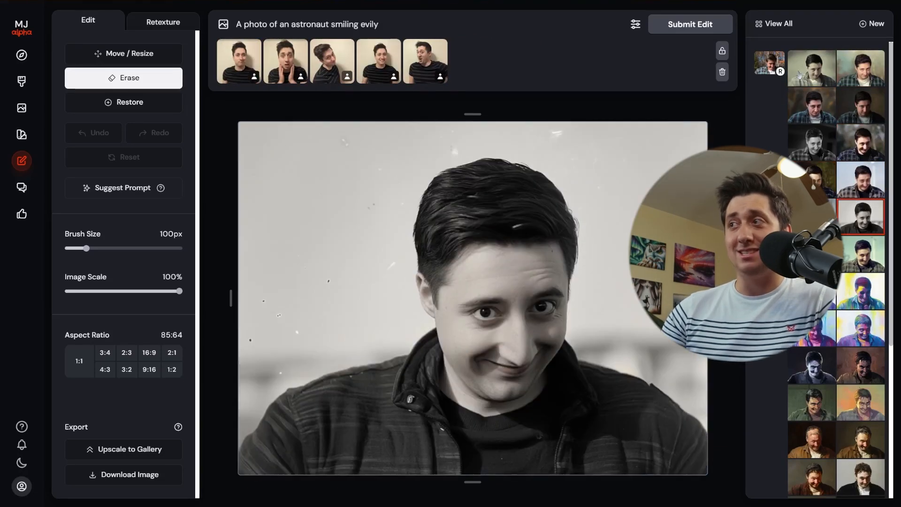
# Step: Generate an oil painting of a man with short brown hair, a cane and fruit before a red curtain, with thick, cracked paint texture
pyautogui.click(766, 69)
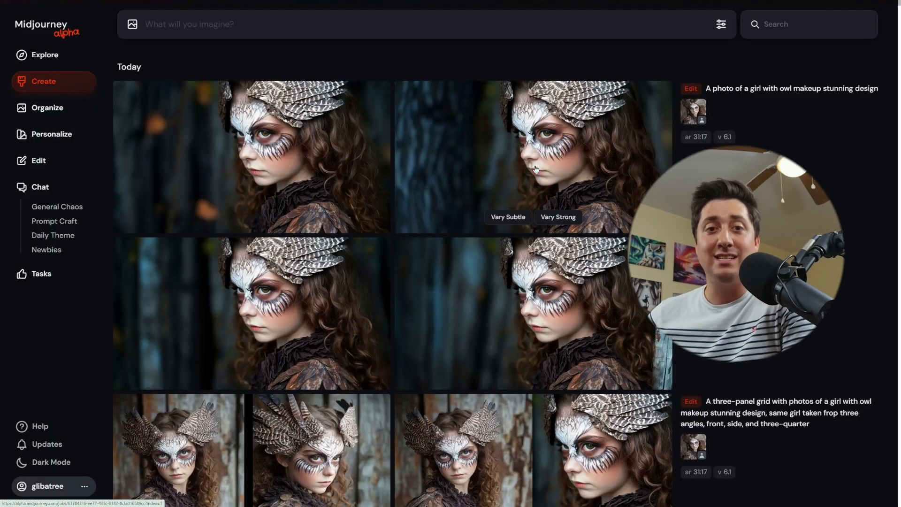
pyautogui.scroll(-1, 539, 179)
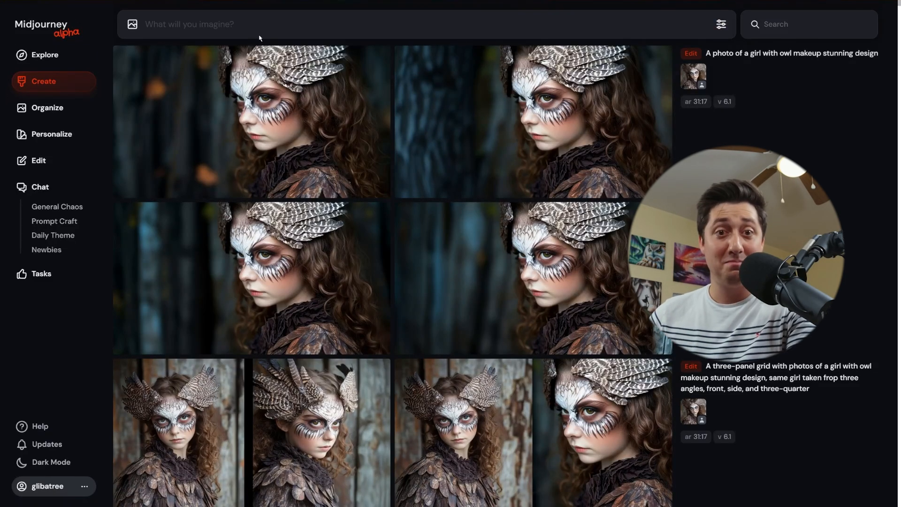
pyautogui.click(225, 19)
pyautogui.write('A oil painting of a man with short brown hair, a cane, set')
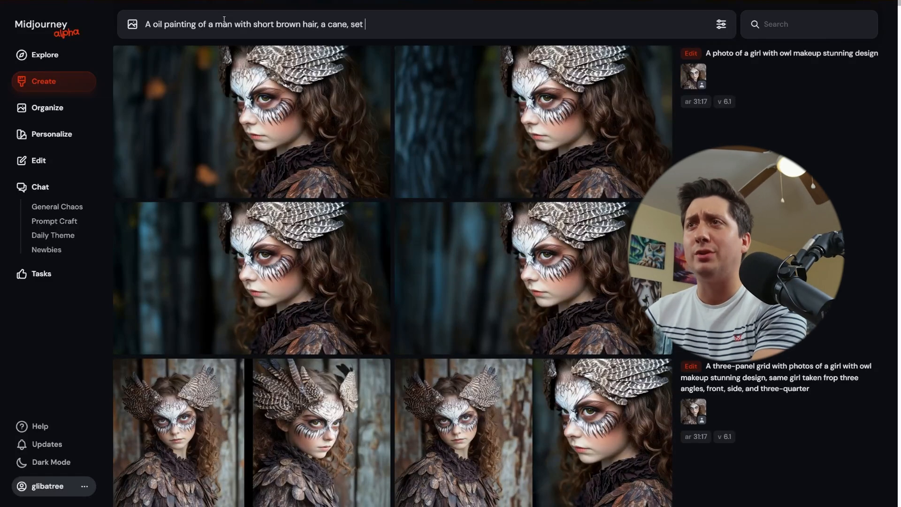
pyautogui.write('up in front')
pyautogui.moveTo(406, 25); pyautogui.dragTo(350, 26)
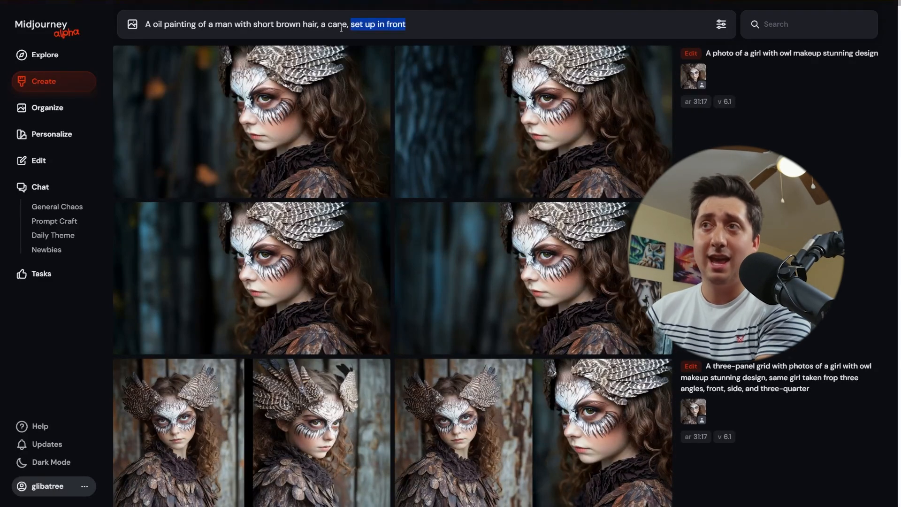
pyautogui.write('and')
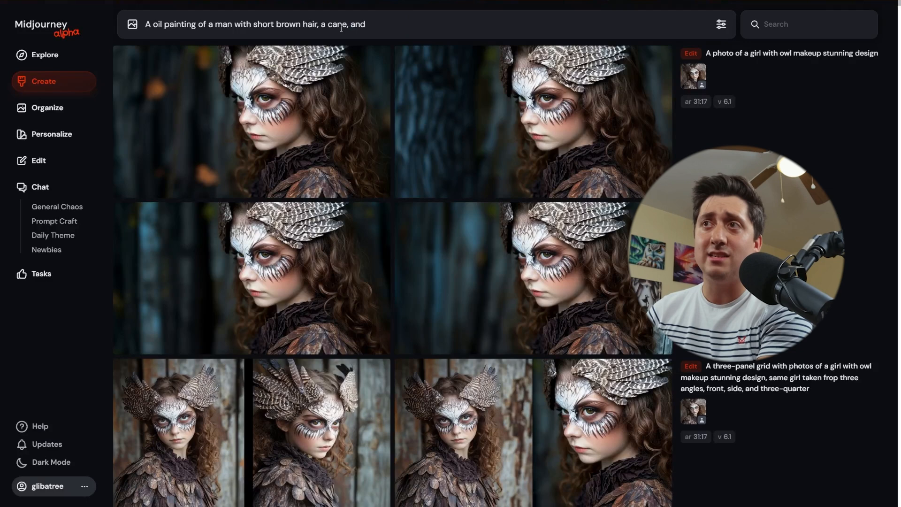
pyautogui.write(' surrounded by')
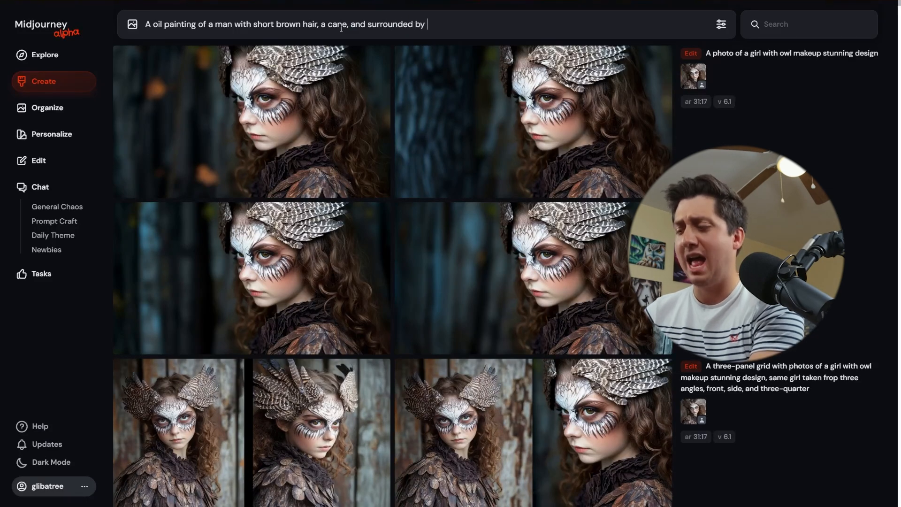
pyautogui.write('fruit. He is in front of a red')
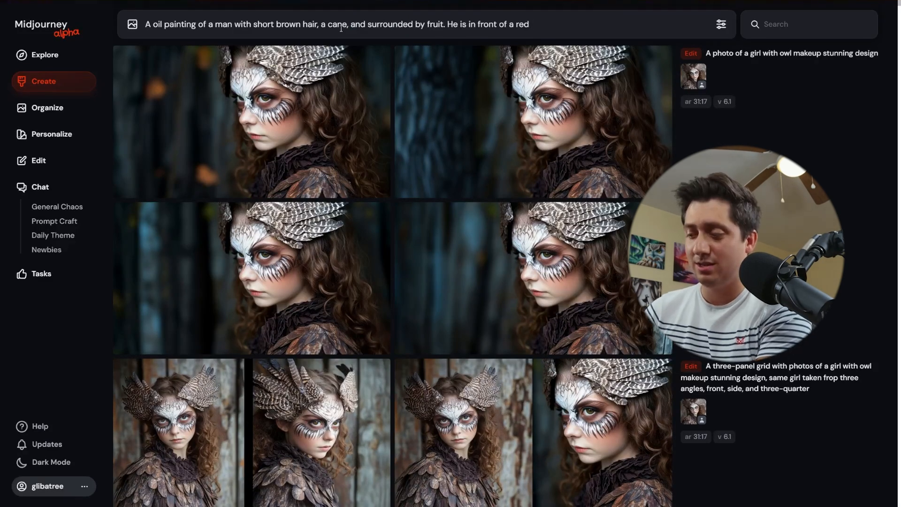
pyautogui.write(' curtain. Th')
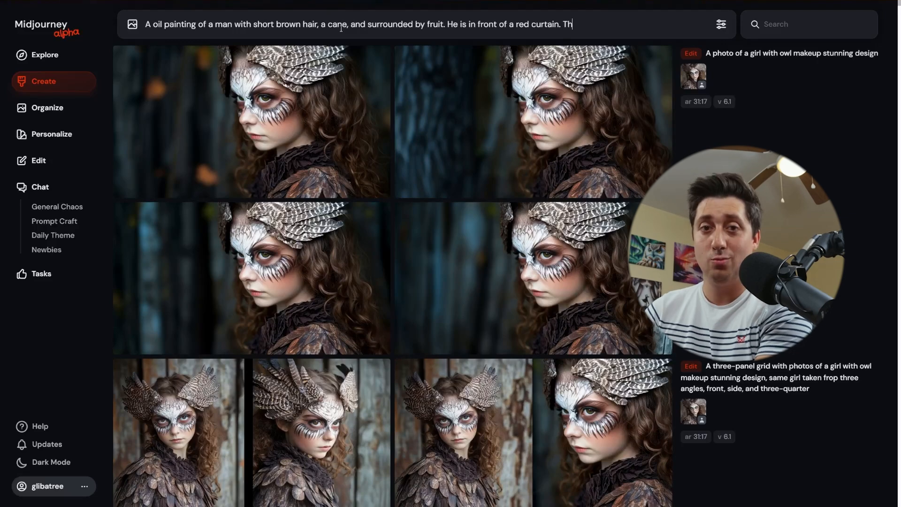
pyautogui.write('ick paint texture with a c')
pyautogui.press('Return')
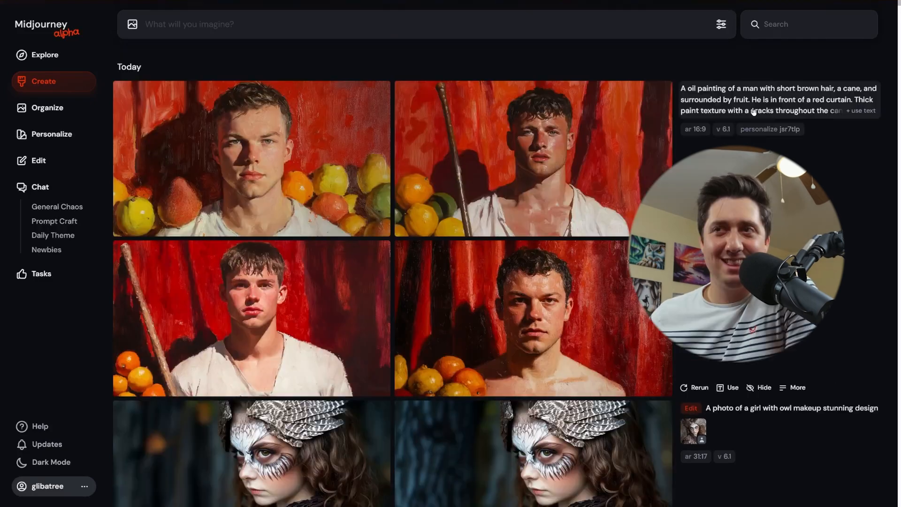
# Step: Reuse the oil painting prompt, append "1800s and high fashion, beautiful portrait." and generate a new set
pyautogui.click(753, 112)
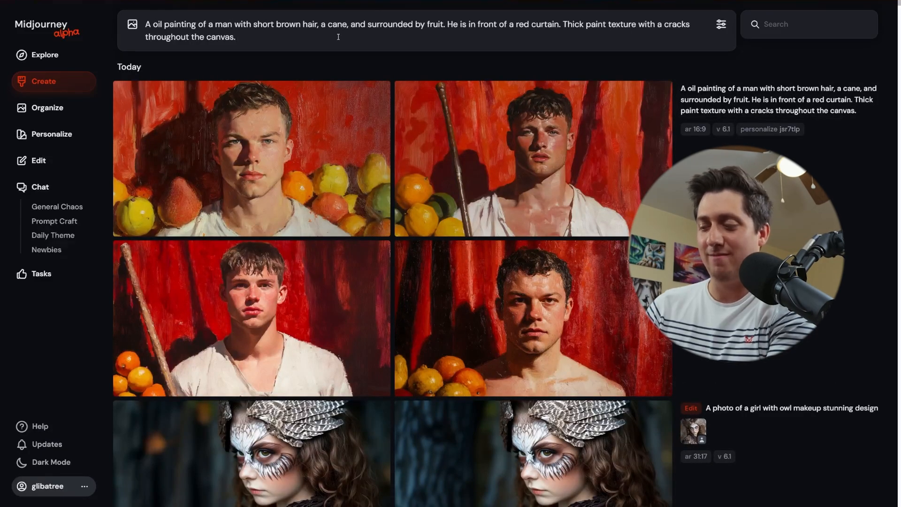
pyautogui.write('1800s a')
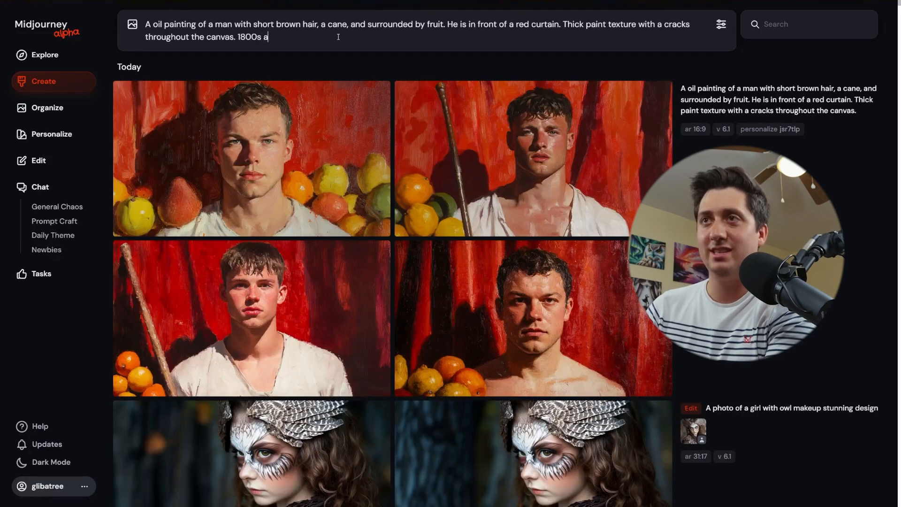
pyautogui.write('bd nd high fashion, beautiful portrait')
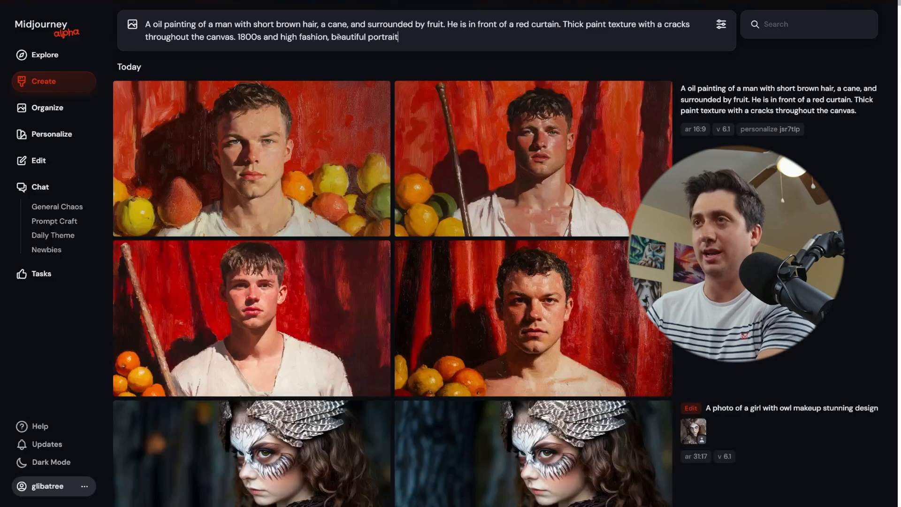
pyautogui.press('Return')
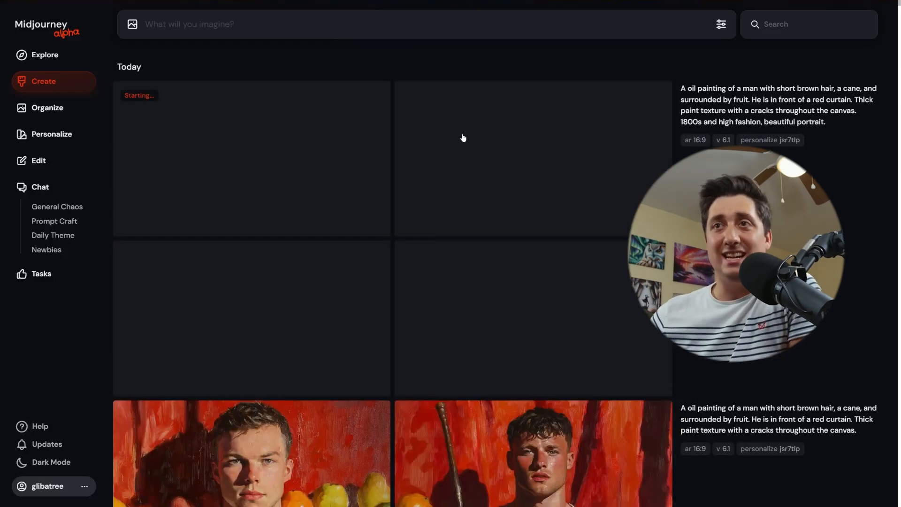
# Step: Open the new painting of the curly-haired man in a white shirt with a cane and compare it with its neighbour
pyautogui.click(485, 185)
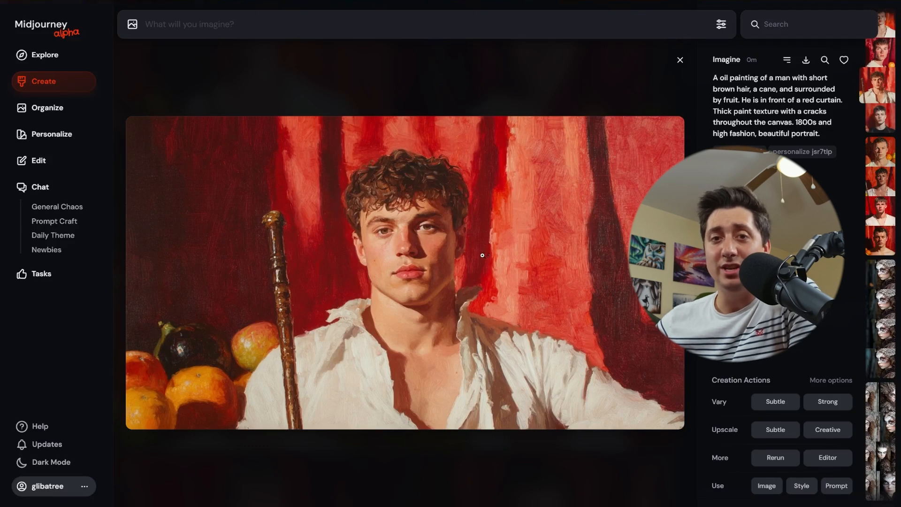
pyautogui.press('Right')
pyautogui.press('Left')
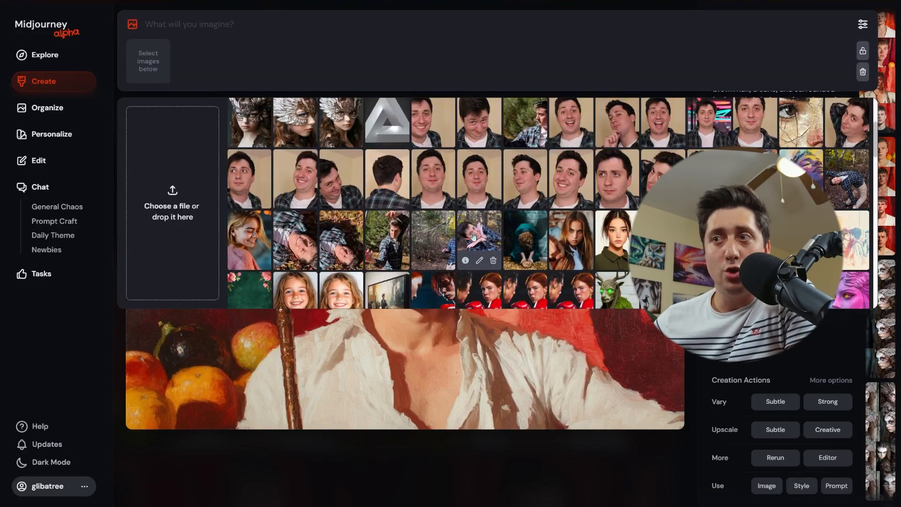
# Step: Add five outdoor photos of the man in the plaid shirt as character references
pyautogui.click(473, 237)
pyautogui.click(433, 239)
pyautogui.click(387, 239)
pyautogui.click(341, 239)
pyautogui.click(295, 239)
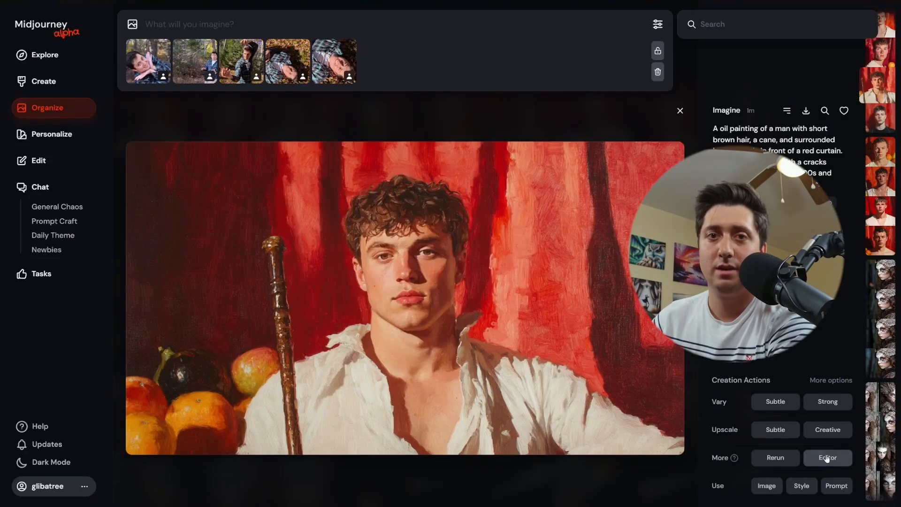
# Step: Open the painting for editing, drop the personalization and version parameters from its prompt and include the character reference photos
pyautogui.click(828, 458)
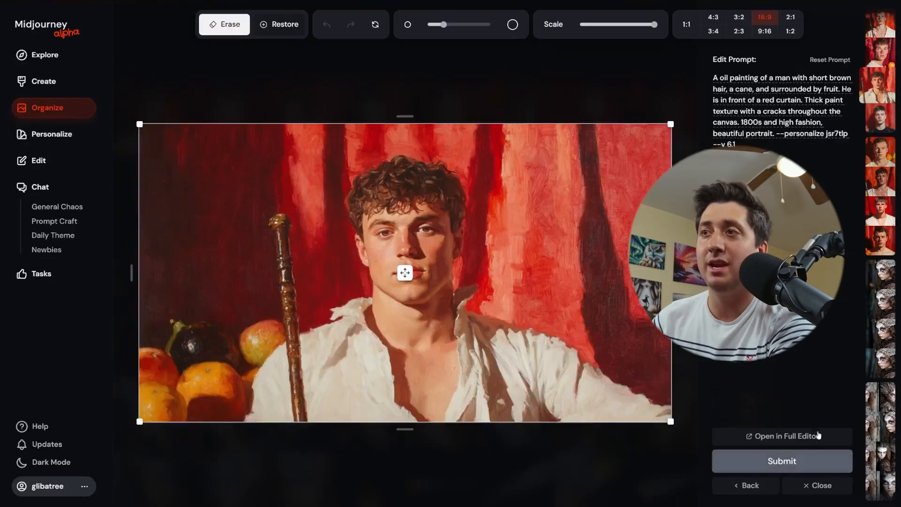
pyautogui.moveTo(852, 144); pyautogui.dragTo(702, 74)
pyautogui.click(703, 74)
# Step: Erase the painted man's lower face, forehead and hair, and submit the edit
pyautogui.moveTo(382, 256)
pyautogui.mouseDown()
pyautogui.moveTo(419, 292)
pyautogui.moveTo(432, 263)
pyautogui.mouseUp()
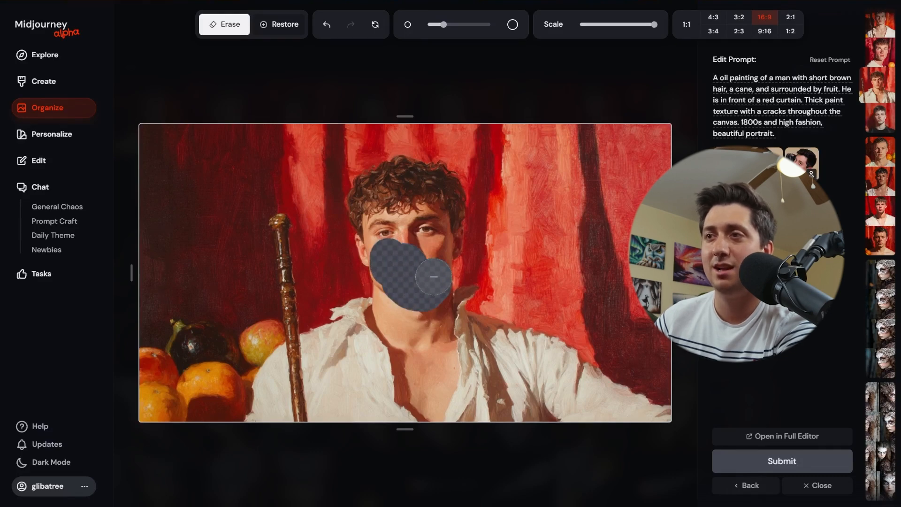
pyautogui.moveTo(464, 219)
pyautogui.mouseDown()
pyautogui.moveTo(427, 179)
pyautogui.moveTo(361, 211)
pyautogui.moveTo(404, 166)
pyautogui.moveTo(410, 204)
pyautogui.moveTo(446, 192)
pyautogui.moveTo(401, 206)
pyautogui.moveTo(413, 226)
pyautogui.mouseUp()
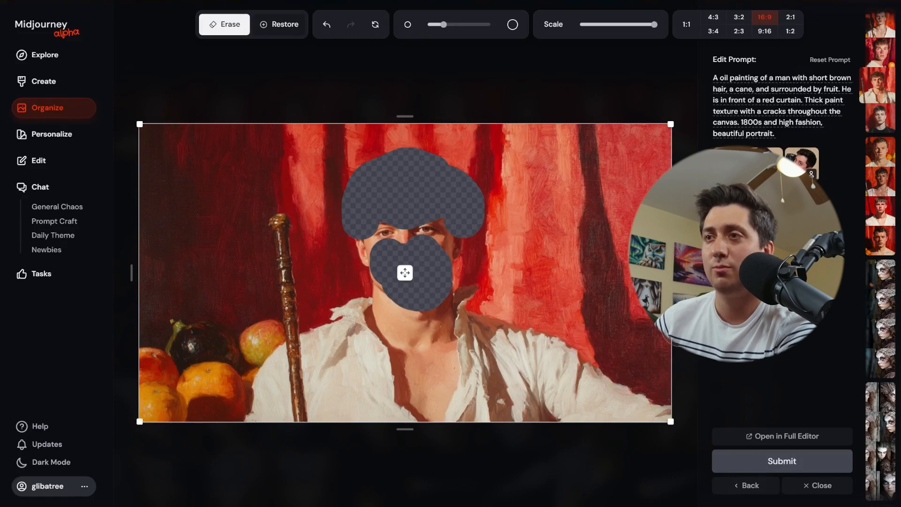
pyautogui.click(799, 454)
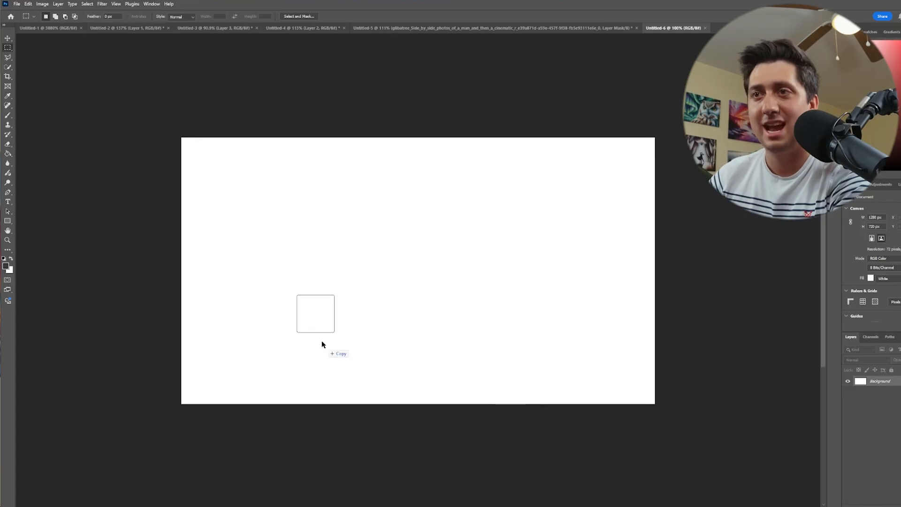
# Step: Switch to Photoshop, place the smiling reference photo on the blank canvas, shift it left and mask it to the canvas's left part
pyautogui.moveTo(322, 344); pyautogui.dragTo(304, 324)
pyautogui.moveTo(555, 343); pyautogui.dragTo(446, 324)
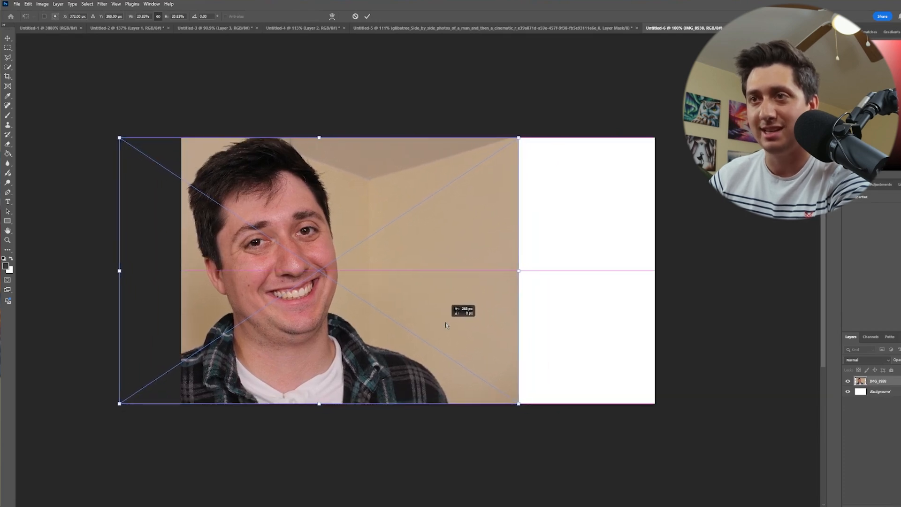
pyautogui.moveTo(181, 136); pyautogui.dragTo(387, 422)
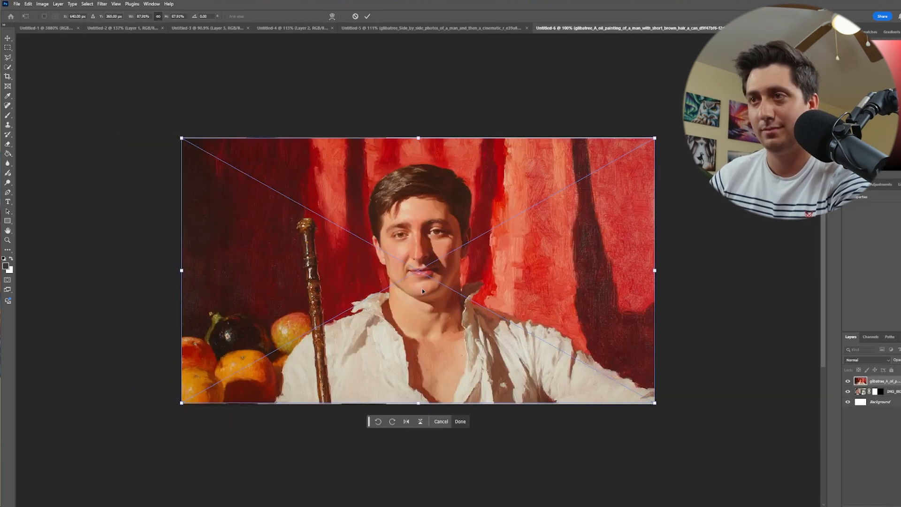
# Step: Enlarge and position the edited painting beneath the photo layer so the painted face fills the area beside the smiling photo
pyautogui.moveTo(406, 291); pyautogui.dragTo(496, 287)
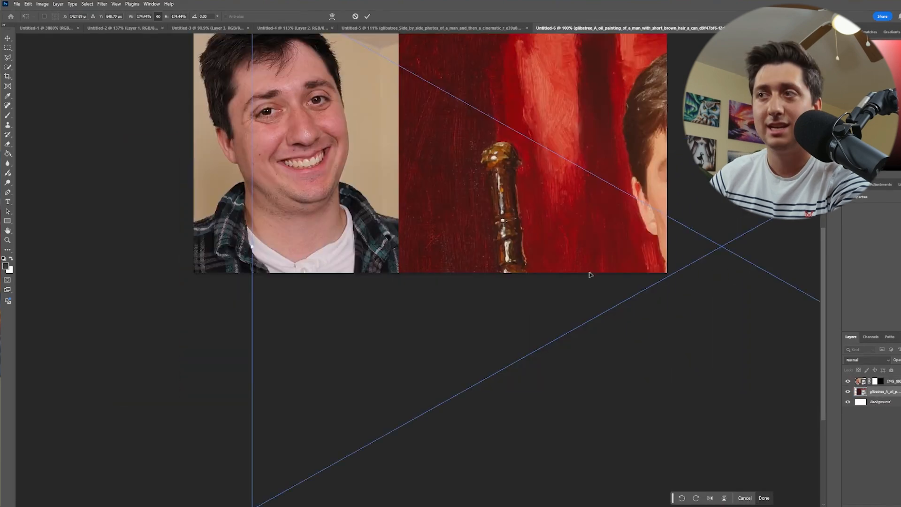
pyautogui.moveTo(567, 216)
pyautogui.mouseDown()
pyautogui.moveTo(471, 205)
pyautogui.moveTo(412, 181)
pyautogui.moveTo(381, 200)
pyautogui.mouseUp()
pyautogui.scroll(-1, 503, 260)
pyautogui.scroll(3, 514, 271)
pyautogui.scroll(2, 515, 271)
pyautogui.moveTo(546, 262); pyautogui.dragTo(544, 262)
pyautogui.hotkey('ctrl', '0')
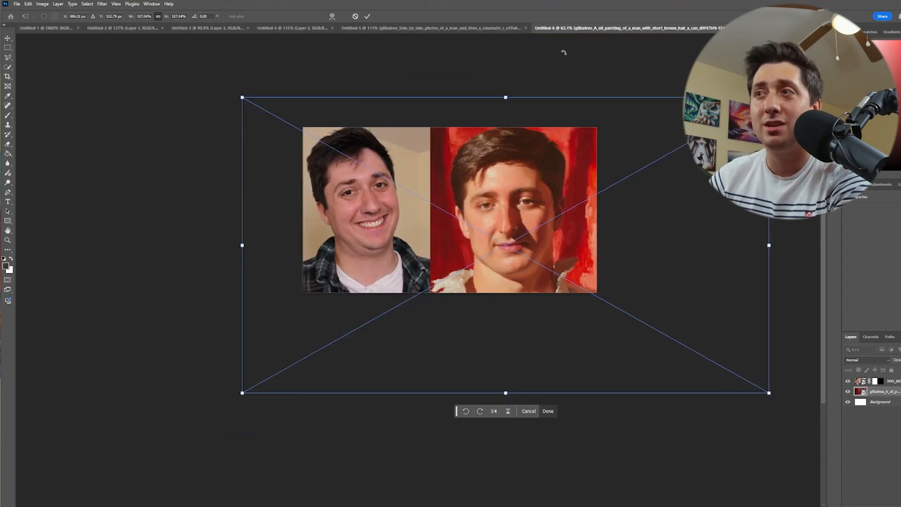
pyautogui.press('Return')
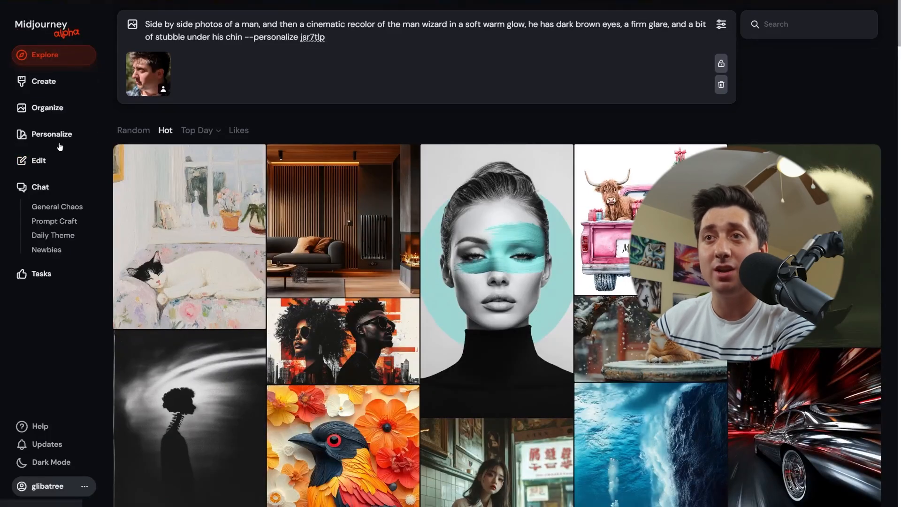
# Step: Load the photo-and-painting collage in Midjourney's editor and erase the painted face's jaw, cheeks, eyes and forehead
pyautogui.click(35, 163)
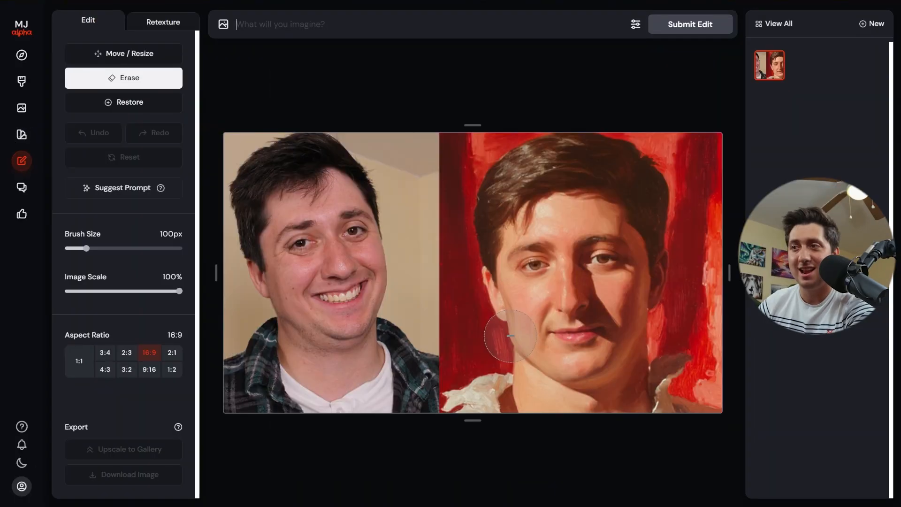
pyautogui.scroll(-2, 514, 329)
pyautogui.moveTo(510, 276)
pyautogui.mouseDown()
pyautogui.moveTo(547, 274)
pyautogui.moveTo(519, 308)
pyautogui.moveTo(527, 340)
pyautogui.mouseUp()
pyautogui.moveTo(638, 283); pyautogui.dragTo(609, 375)
pyautogui.moveTo(553, 382); pyautogui.dragTo(530, 360)
pyautogui.moveTo(528, 355)
pyautogui.mouseDown()
pyautogui.moveTo(499, 255)
pyautogui.moveTo(548, 240)
pyautogui.moveTo(563, 218)
pyautogui.moveTo(645, 207)
pyautogui.mouseUp()
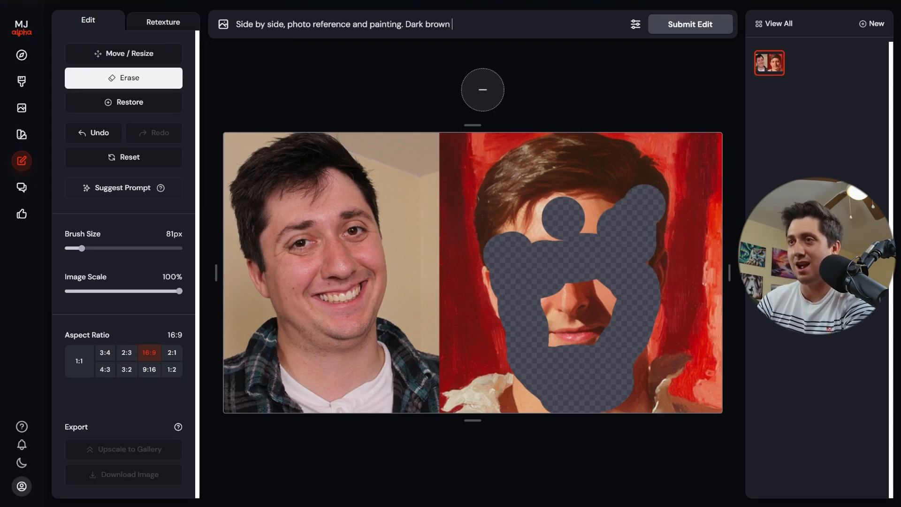
# Step: Erase the painted nose and complete the prompt with "Dark brown eyes, wide nose, and friendly smile. A bit of stubble under the chin."
pyautogui.write('es')
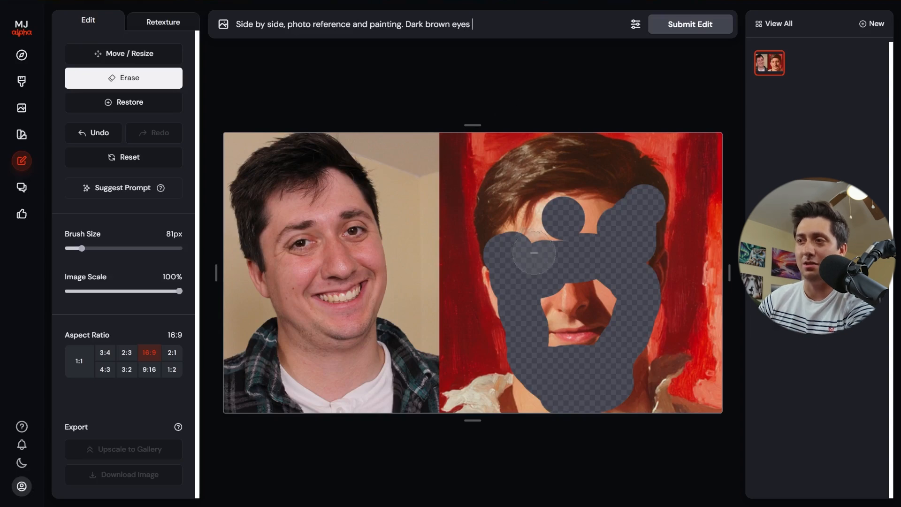
pyautogui.click(567, 286)
pyautogui.click(481, 23)
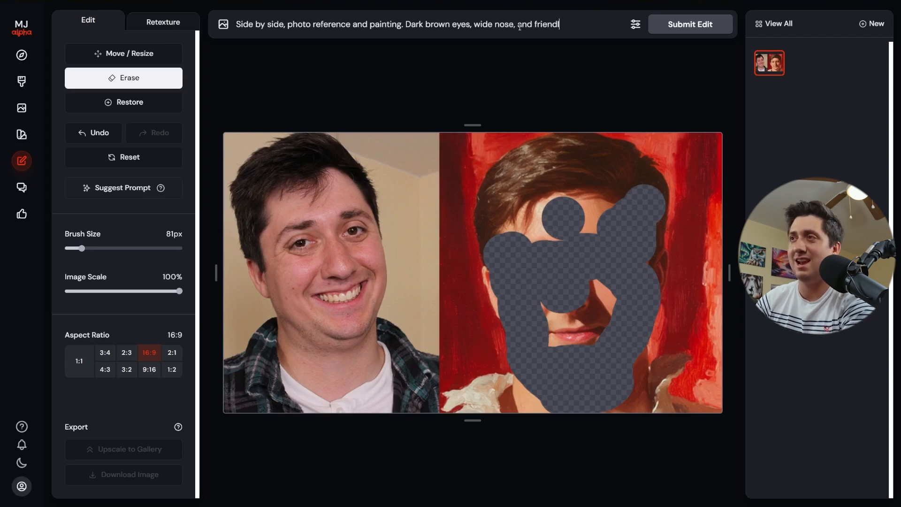
pyautogui.write('. A bit of stubble under the chin.')
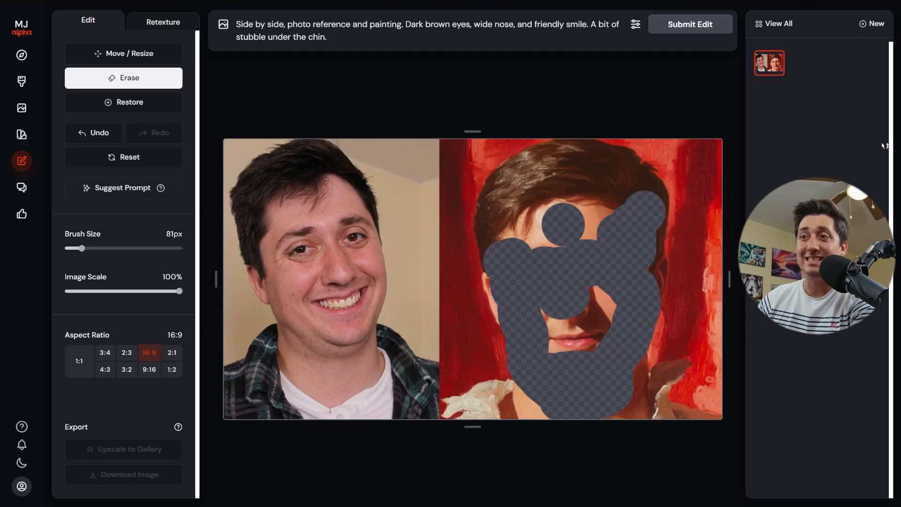
# Step: Capture the collage's smiling photo, add it as a character reference, append --personalize to the prompt and submit the edit
pyautogui.press('super+shift+s')
pyautogui.moveTo(232, 146); pyautogui.dragTo(425, 411)
pyautogui.hotkey('ctrl', 'v')
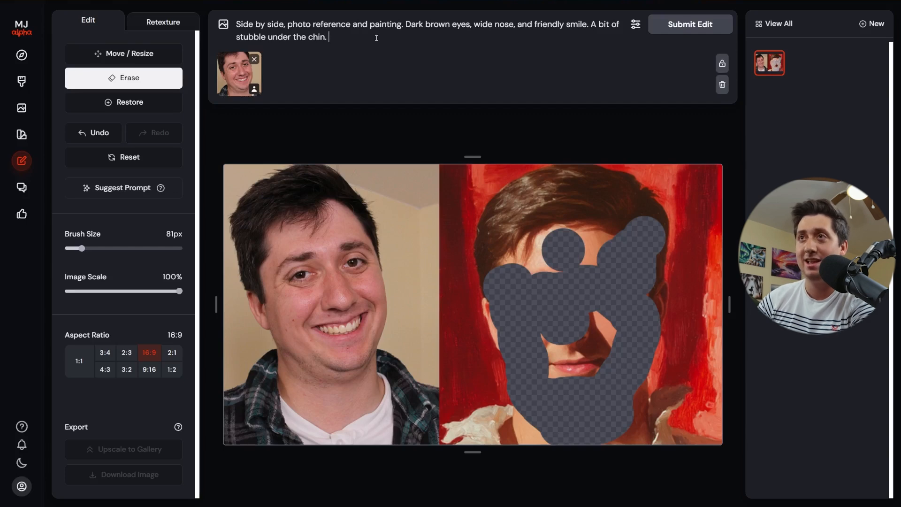
pyautogui.write('--personalize')
pyautogui.press('Return')
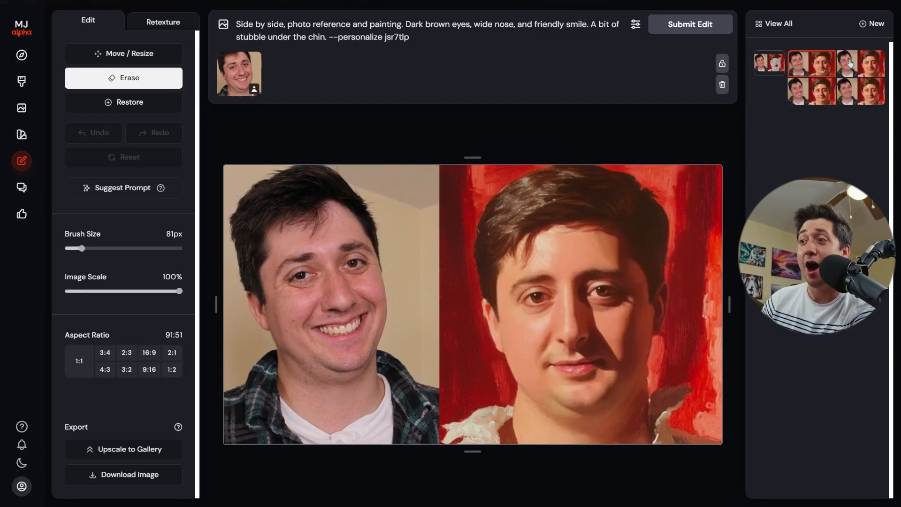
# Step: Erase the painted man's hair and both sides of his face in the generated collage
pyautogui.click(764, 66)
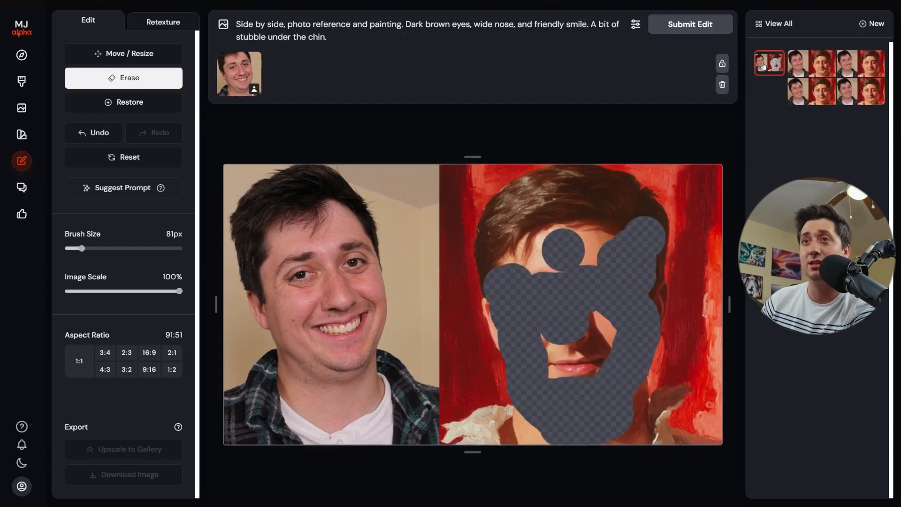
pyautogui.click(132, 157)
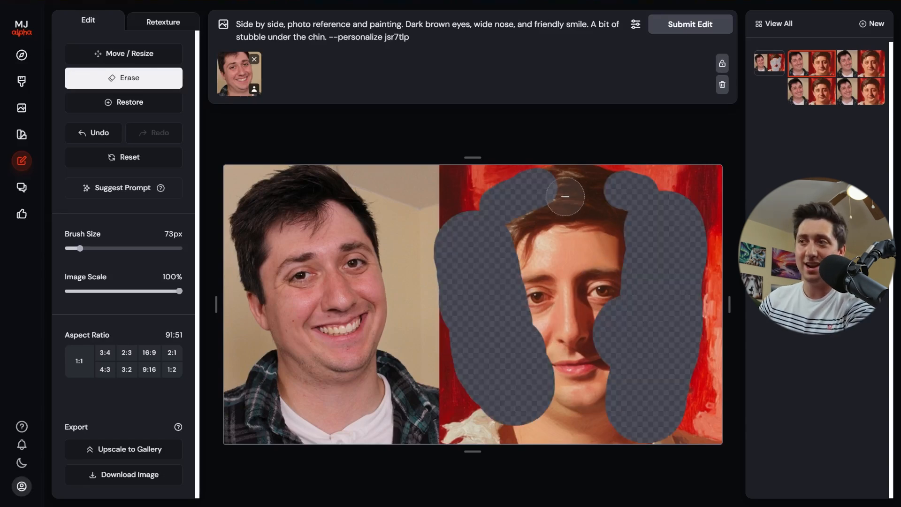
pyautogui.scroll(2, 561, 191)
pyautogui.scroll(-1, 562, 191)
pyautogui.moveTo(561, 190)
pyautogui.mouseDown()
pyautogui.moveTo(575, 192)
pyautogui.moveTo(561, 217)
pyautogui.moveTo(542, 215)
pyautogui.mouseUp()
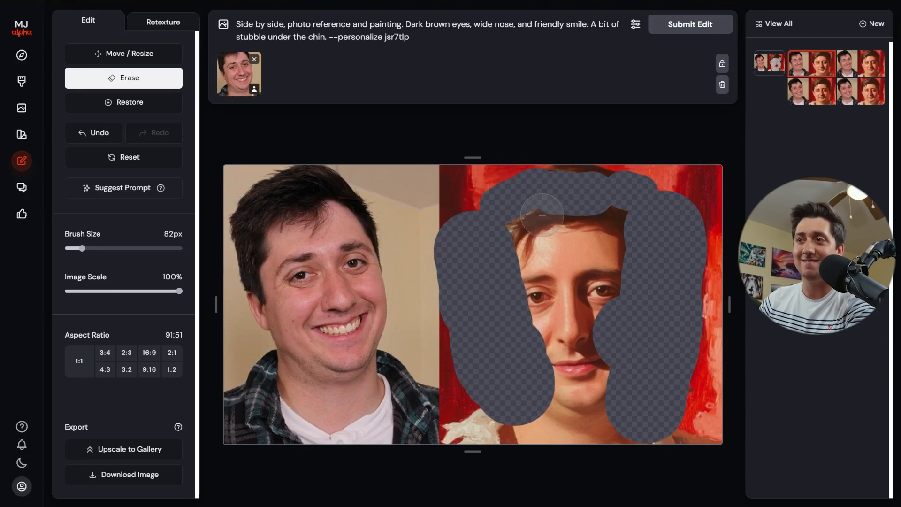
# Step: Refine the erased area by restoring the strip beside the photo and erasing the bridge of the painted nose, and submit the edit
pyautogui.click(114, 127)
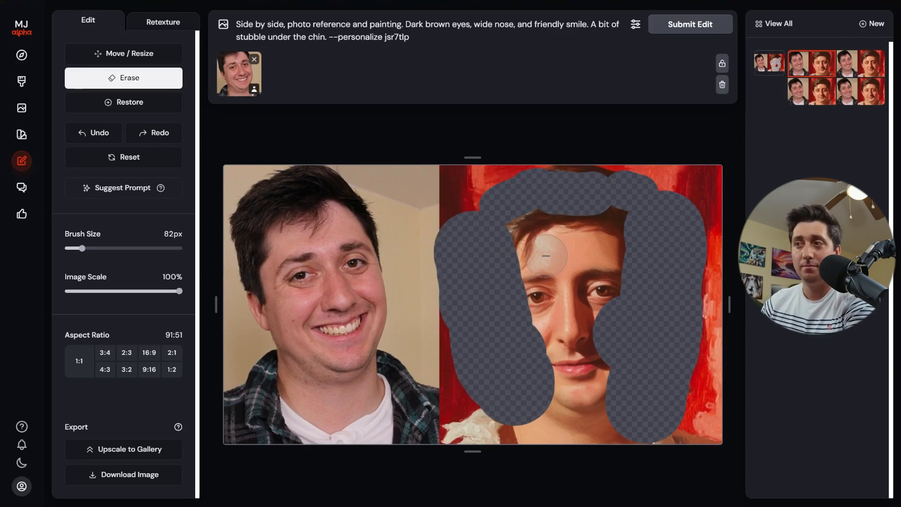
pyautogui.press('r')
pyautogui.moveTo(433, 215); pyautogui.dragTo(434, 297)
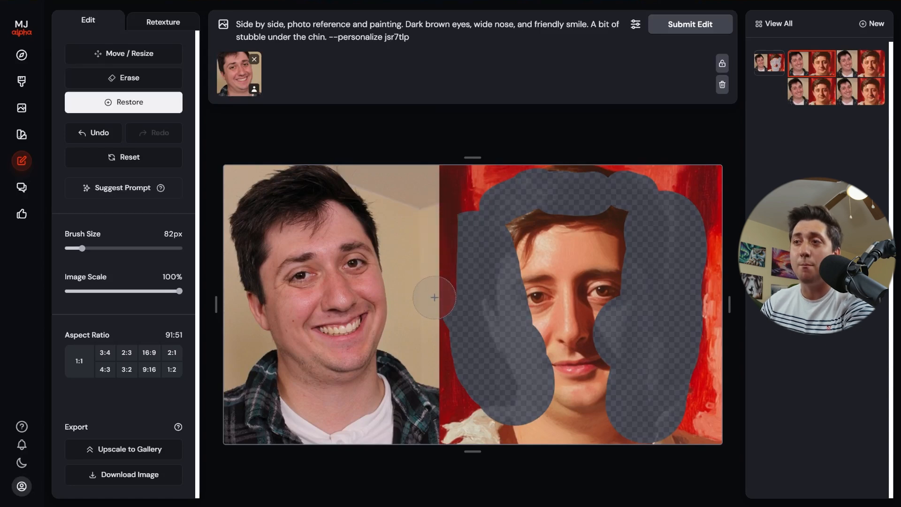
pyautogui.press('e')
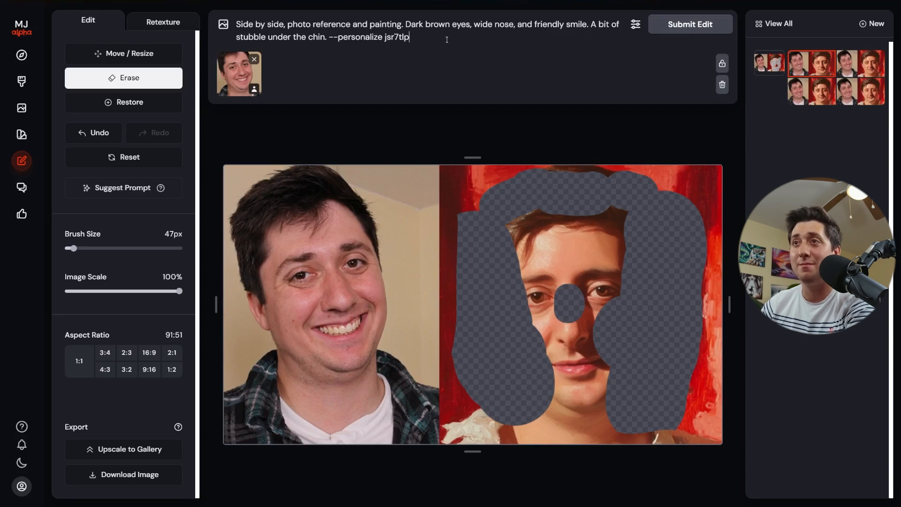
pyautogui.press('Return')
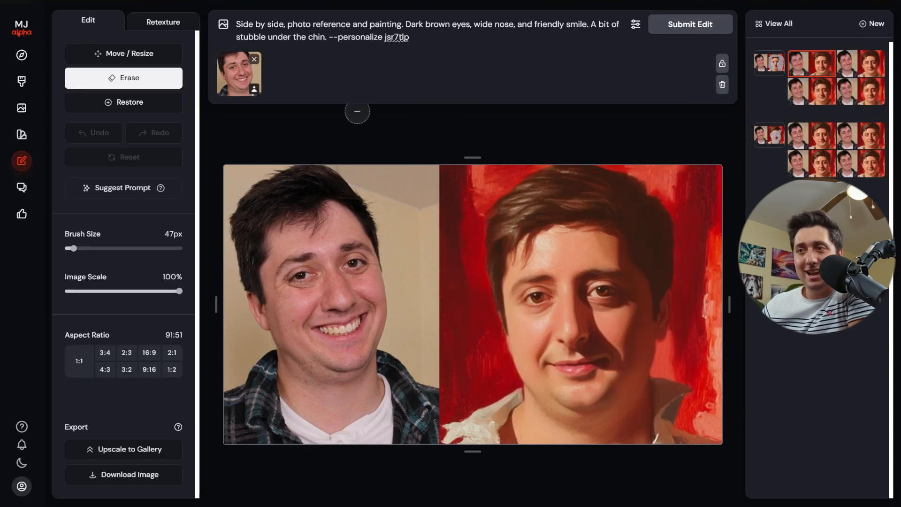
# Step: Erase spots on the painted cheek and under the chin, regenerate with "include a freckle on the cheek and under the chin", and download the result
pyautogui.scroll(-3, 578, 182)
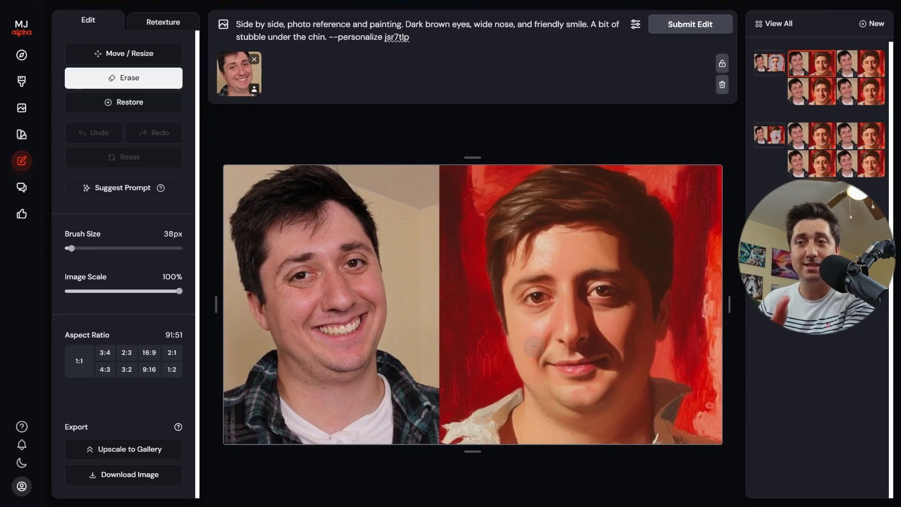
pyautogui.moveTo(533, 347); pyautogui.dragTo(535, 348)
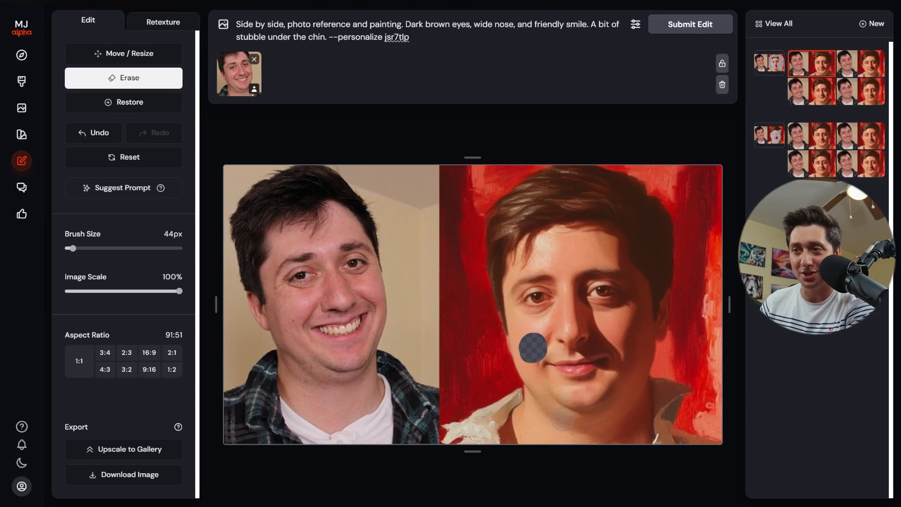
pyautogui.click(565, 418)
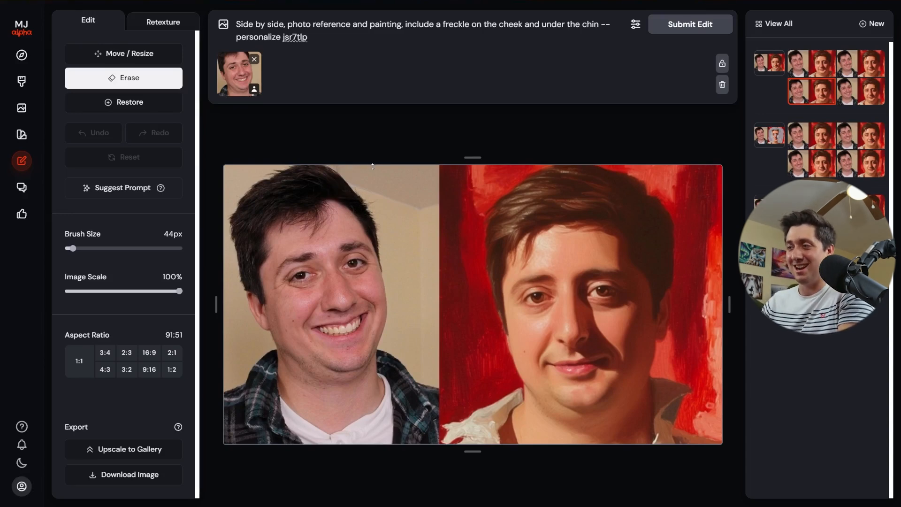
pyautogui.click(133, 475)
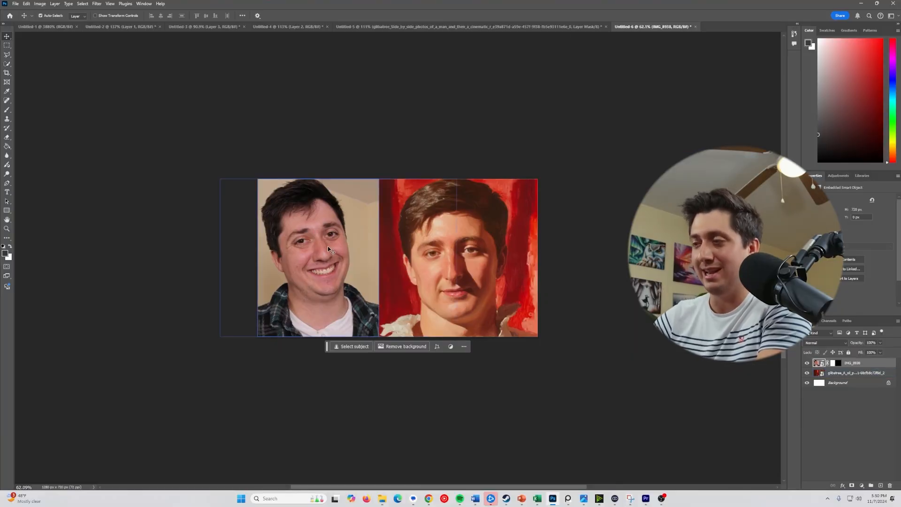
# Step: Switch to Photoshop, delete the smiling photo layer and scale the painting down to fit the canvas
pyautogui.press('Delete')
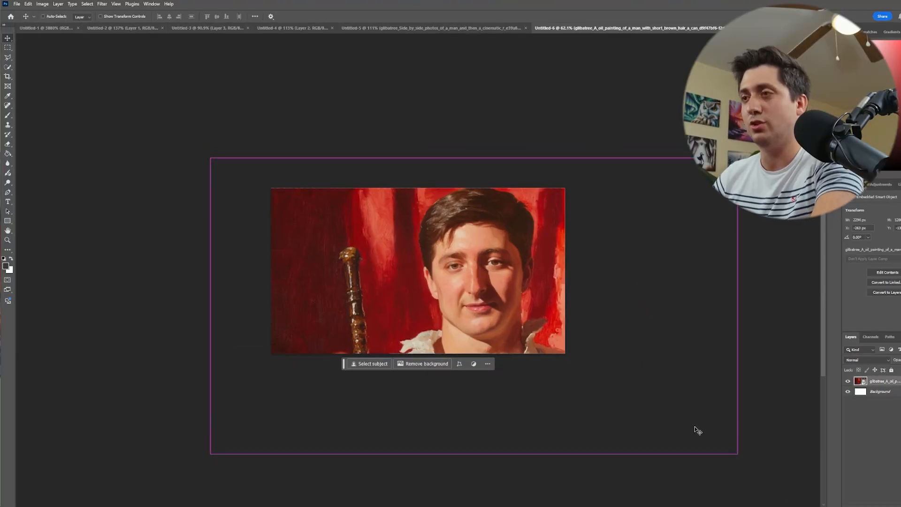
pyautogui.hotkey('ctrl', 't')
pyautogui.moveTo(699, 429)
pyautogui.mouseDown()
pyautogui.moveTo(524, 325)
pyautogui.moveTo(573, 328)
pyautogui.mouseUp()
pyautogui.moveTo(223, 156); pyautogui.dragTo(267, 191)
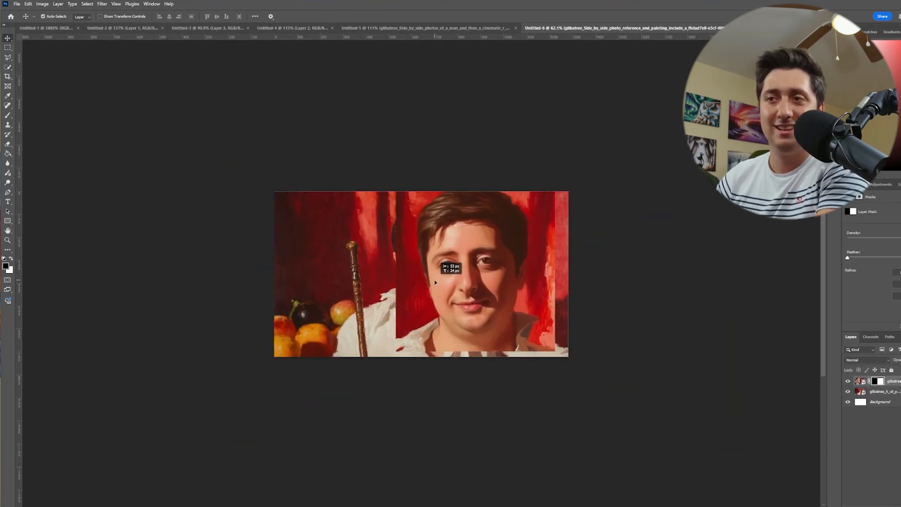
# Step: Scale the masked new-face layer to 60.75%, make it semi-transparent and move it over the head in the full painting
pyautogui.moveTo(435, 280); pyautogui.dragTo(428, 279)
pyautogui.hotkey('ctrl', 't')
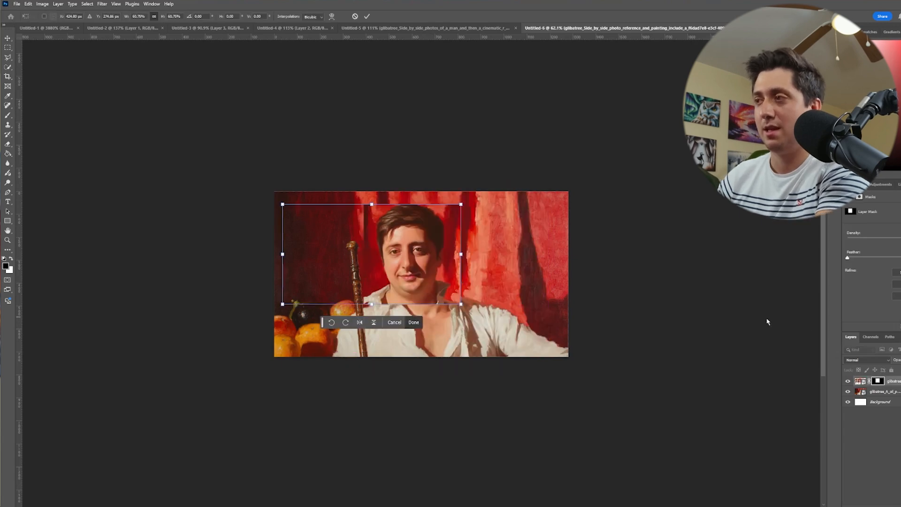
pyautogui.moveTo(898, 369); pyautogui.dragTo(896, 369)
pyautogui.moveTo(382, 256); pyautogui.dragTo(447, 265)
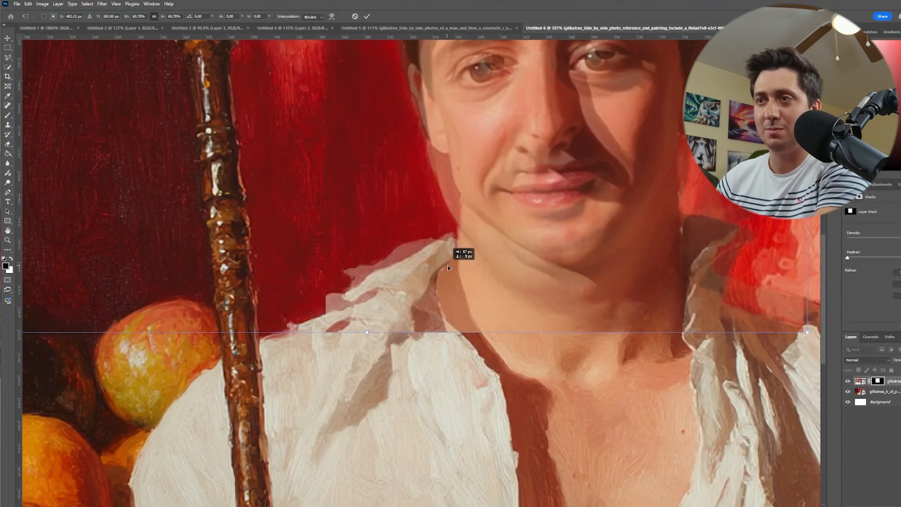
# Step: Scale the face layer to 56.12%, align its neck and collar with the painting beneath, and apply the transform at full opacity
pyautogui.moveTo(371, 332); pyautogui.dragTo(375, 197)
pyautogui.moveTo(465, 146); pyautogui.dragTo(491, 243)
pyautogui.scroll(-2, 436, 229)
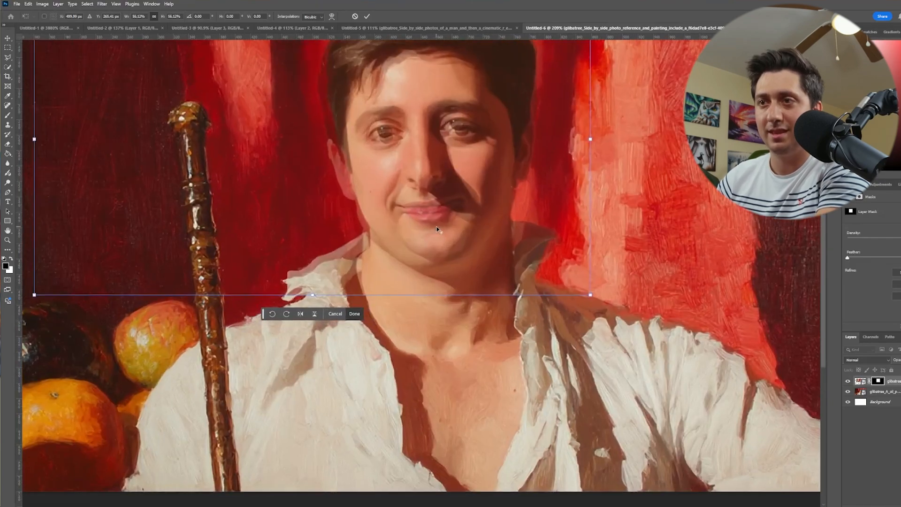
pyautogui.scroll(2, 436, 229)
pyautogui.moveTo(561, 251); pyautogui.dragTo(564, 261)
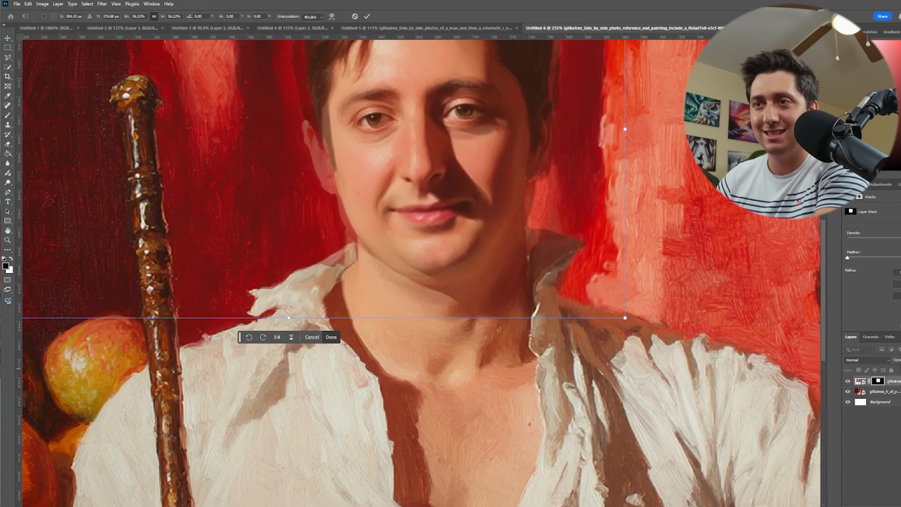
pyautogui.scroll(6, 520, 289)
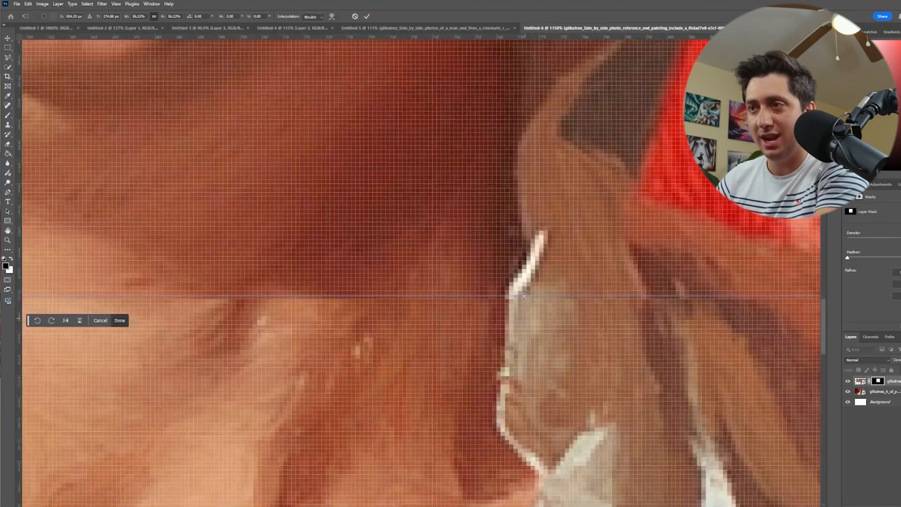
pyautogui.scroll(-4, 520, 289)
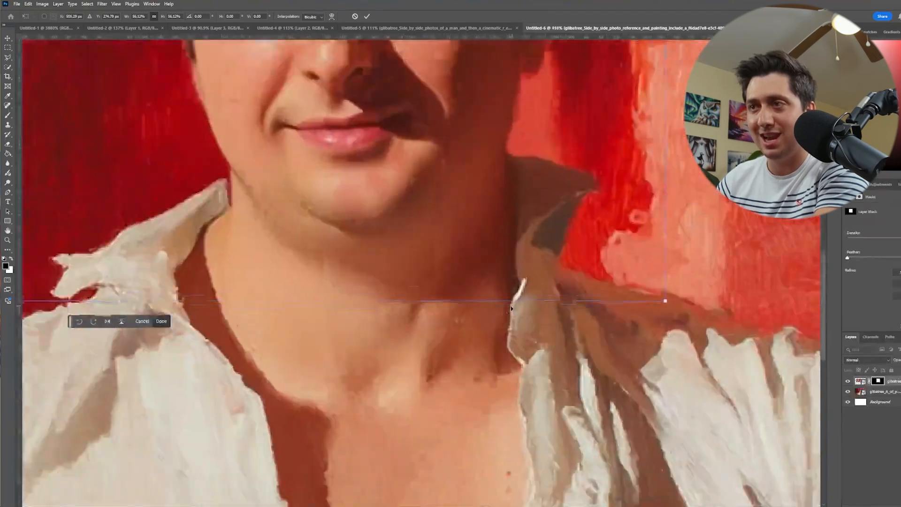
pyautogui.scroll(-5, 192, 297)
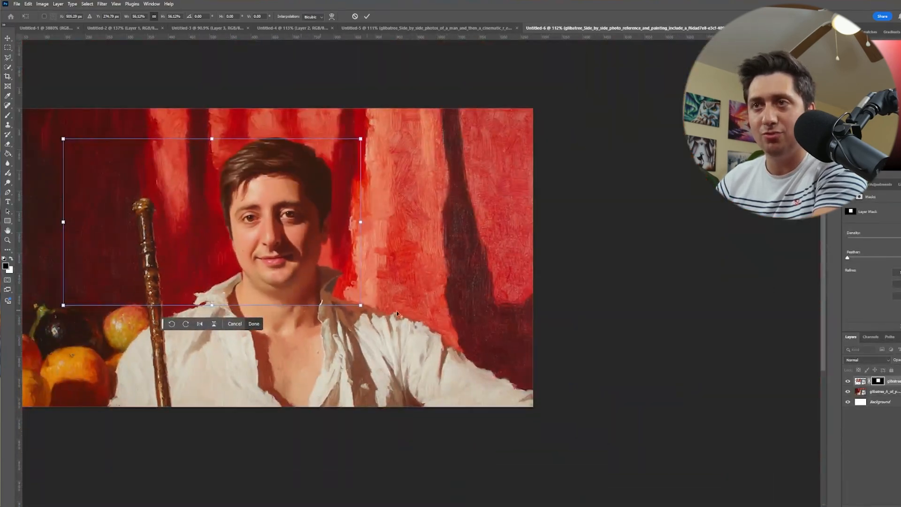
pyautogui.press('Return')
pyautogui.scroll(-2, 293, 264)
pyautogui.scroll(3, 151, 252)
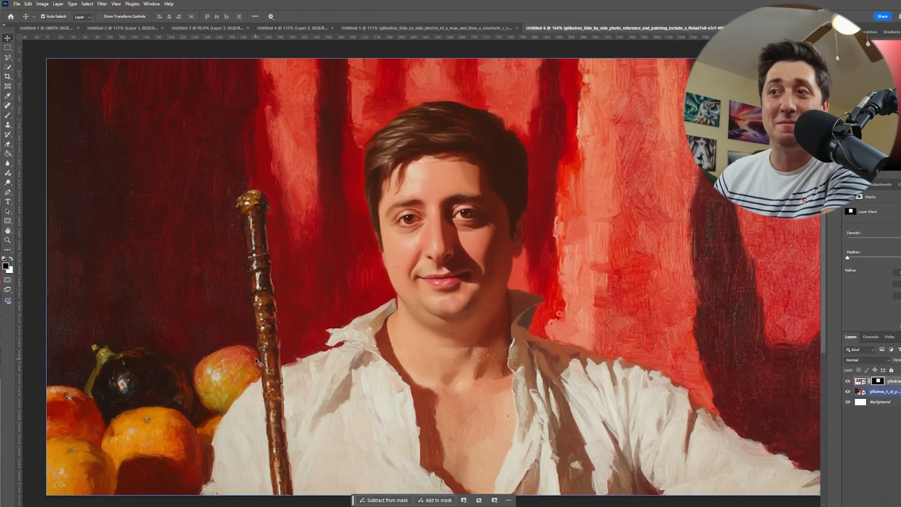
# Step: Delete the face layer's mask to expose the whole collage, and undo the deletion
pyautogui.press('Delete')
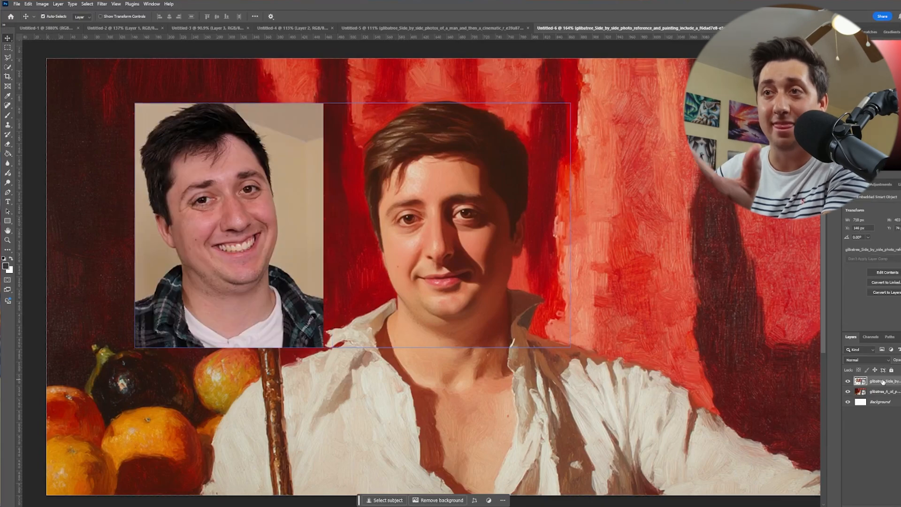
pyautogui.hotkey('ctrl', 'z')
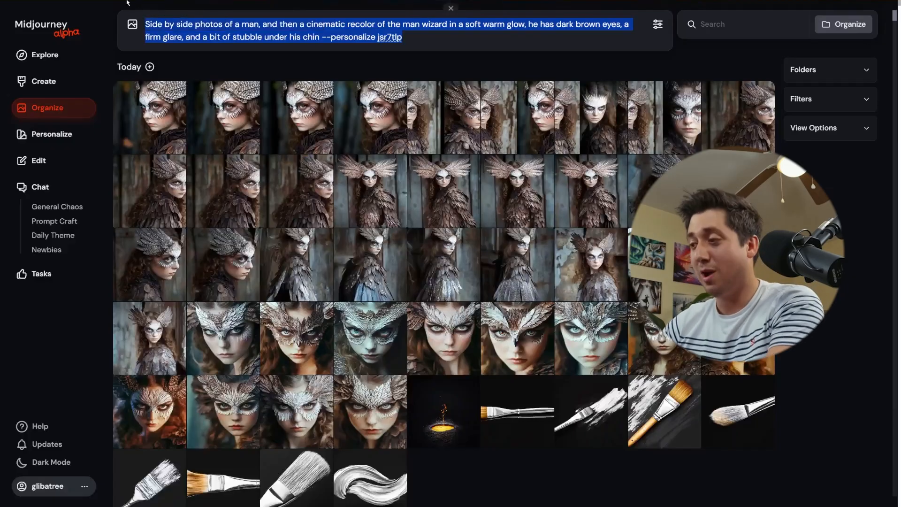
# Step: Switch to Midjourney's Organize page, clear the wizard prompt and open the close-up of the girl with owl makeup
pyautogui.press('BackSpace')
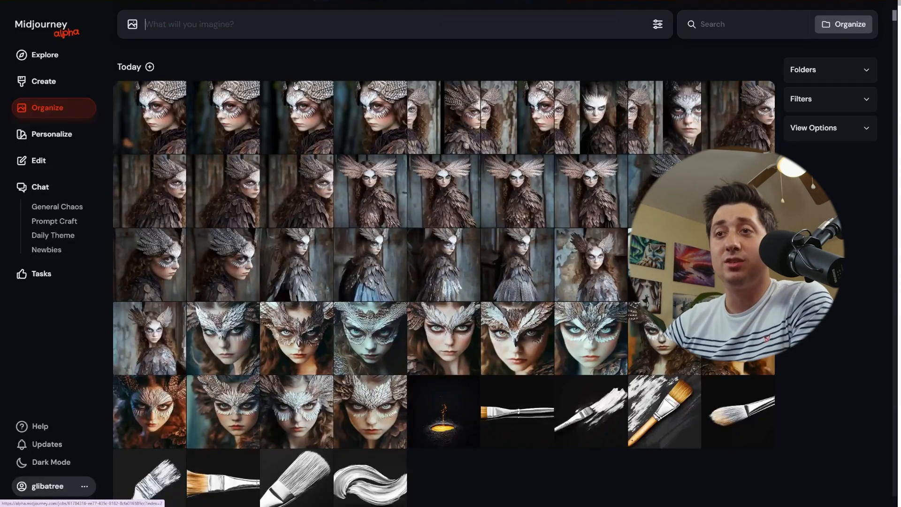
pyautogui.click(272, 142)
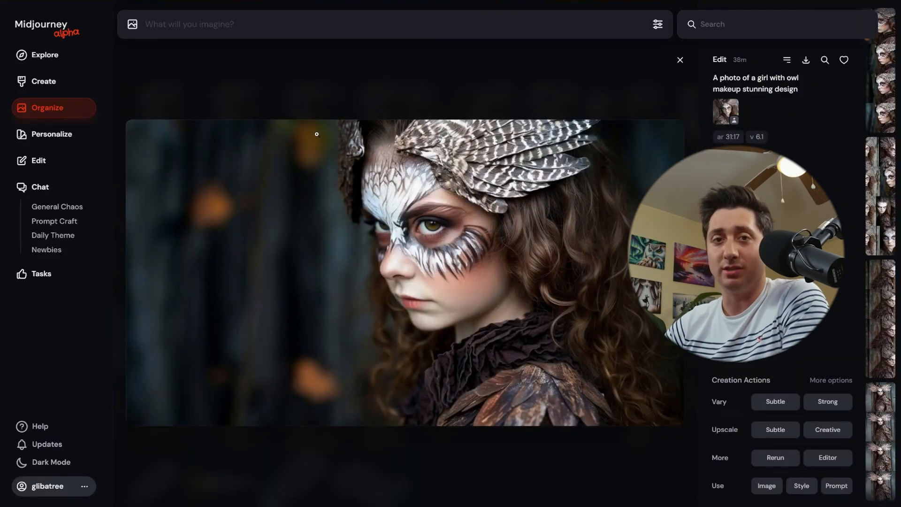